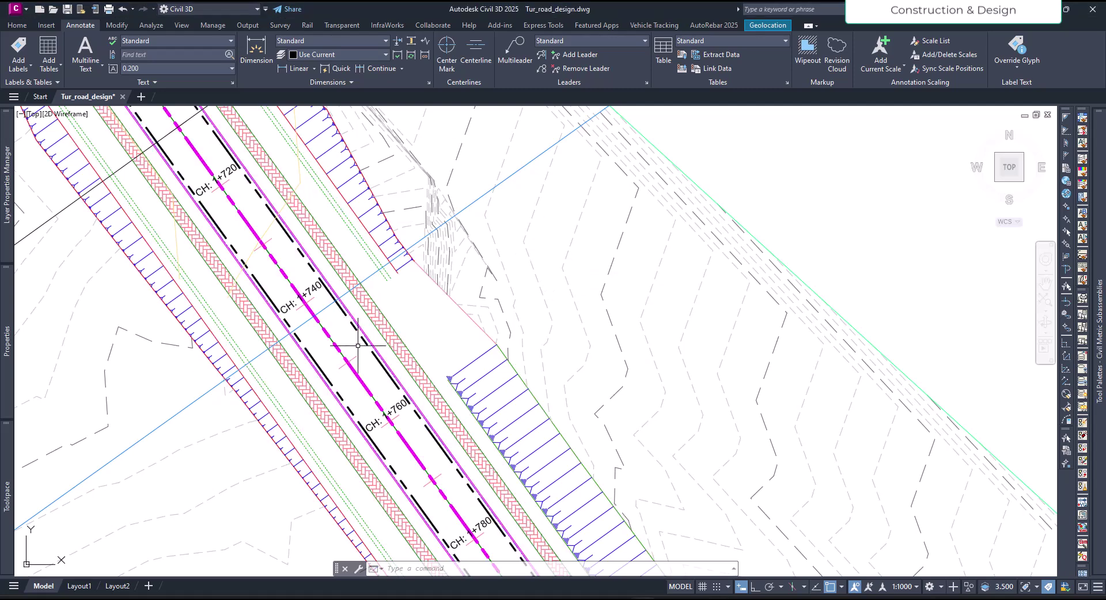
# Pan and zoom to the daylight slope gap near CH 1+750 on the Tut_cor corridor.
pyautogui.scroll(3, 397, 320)
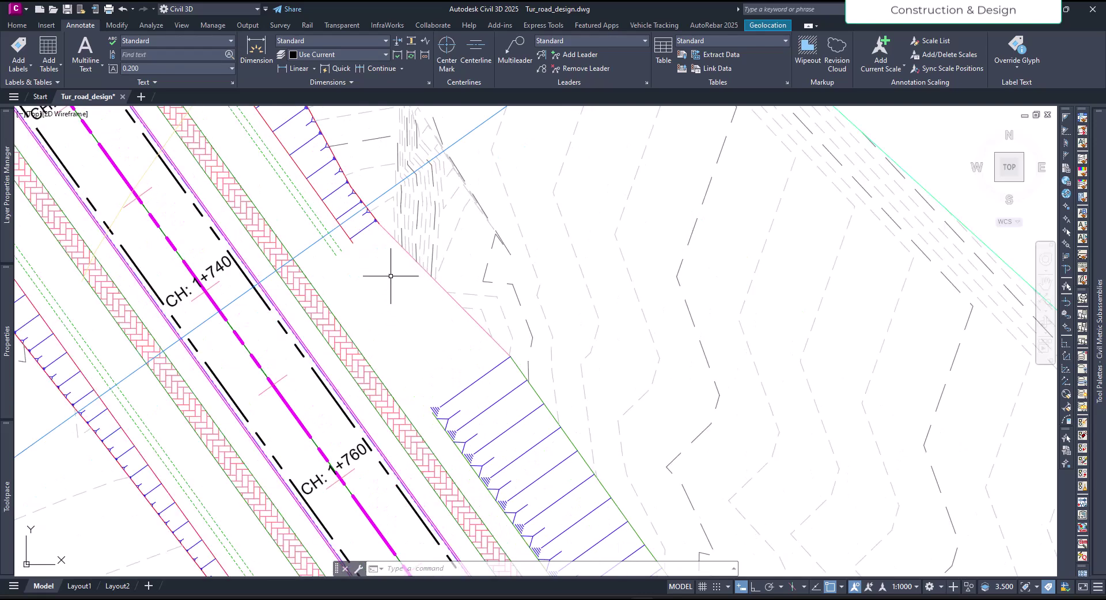
pyautogui.moveTo(451, 337); pyautogui.dragTo(476, 338, button='middle')
pyautogui.scroll(-2, 493, 306)
pyautogui.moveTo(471, 297); pyautogui.dragTo(457, 351, button='middle')
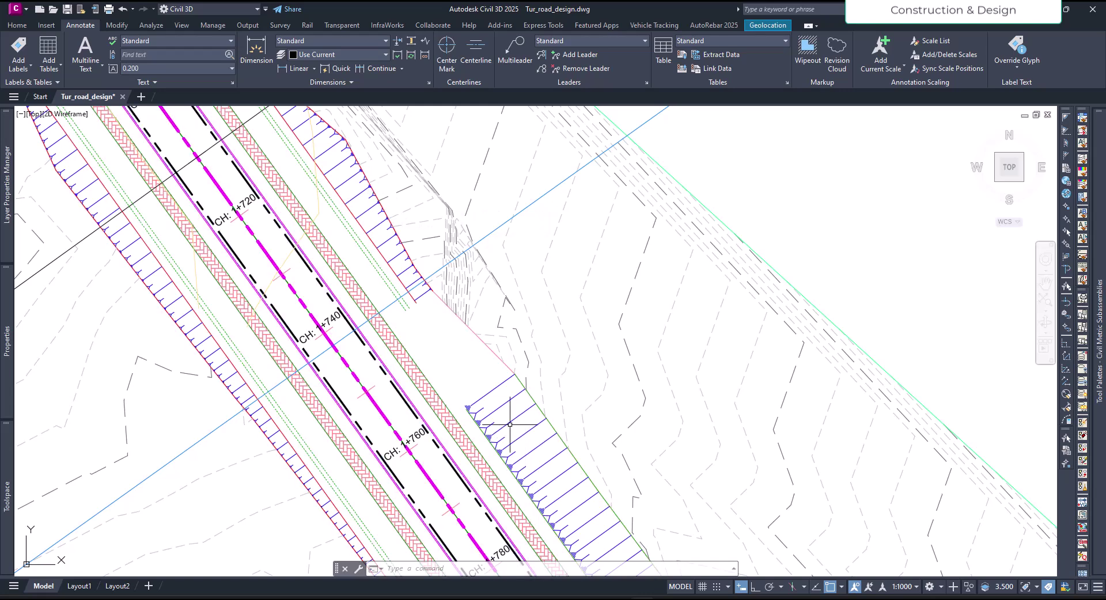
pyautogui.moveTo(543, 467); pyautogui.dragTo(421, 325, button='middle')
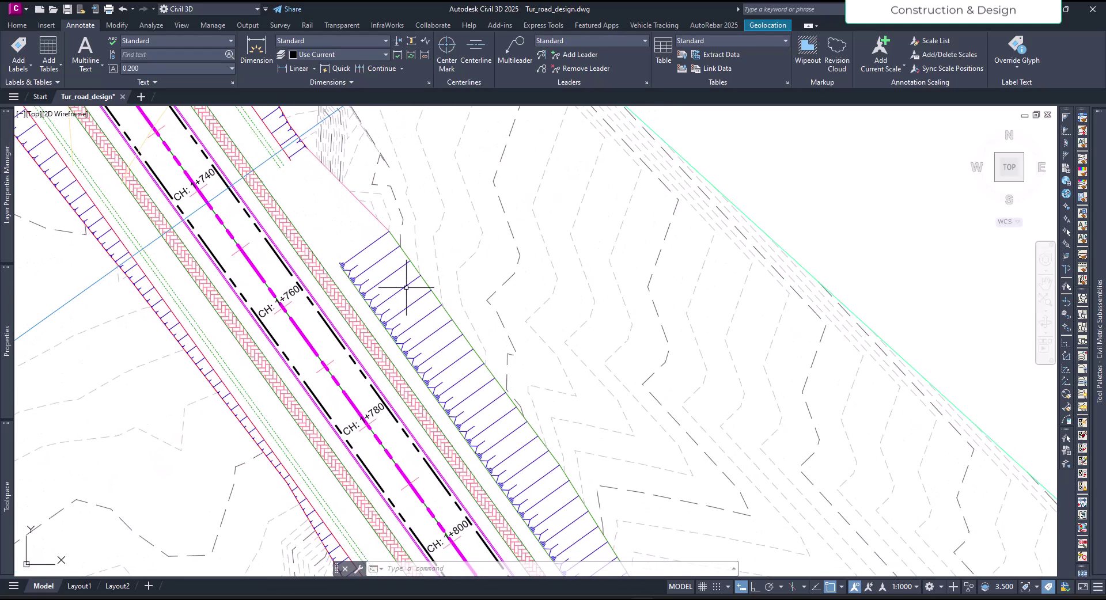
pyautogui.scroll(5, 394, 243)
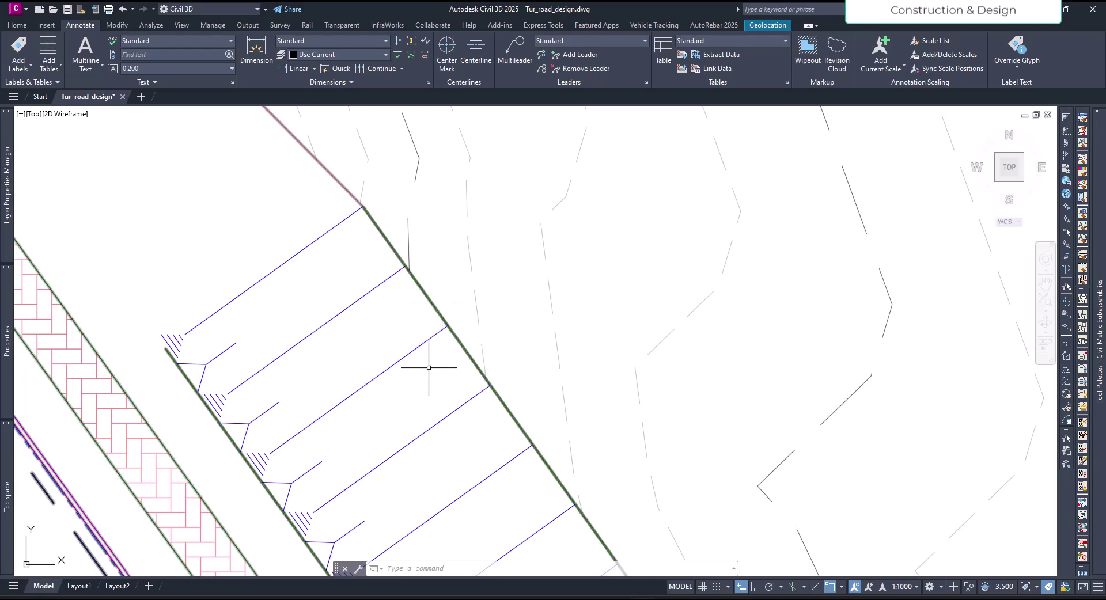
pyautogui.scroll(-5, 568, 415)
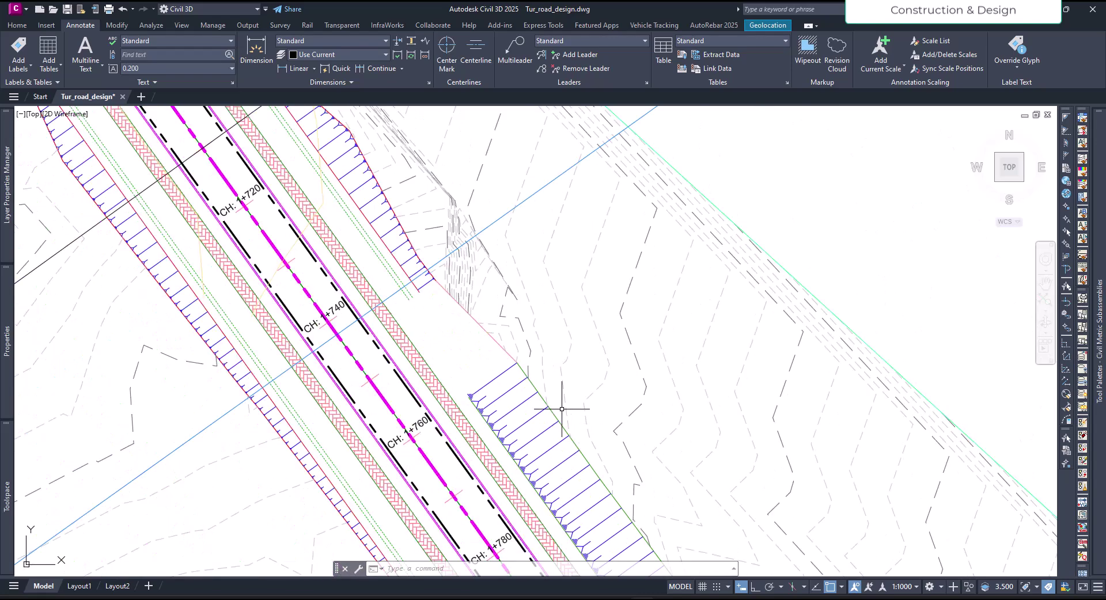
pyautogui.moveTo(493, 345)
pyautogui.mouseDown(button='middle')
pyautogui.moveTo(462, 357)
pyautogui.moveTo(423, 353)
pyautogui.mouseUp(button='middle')
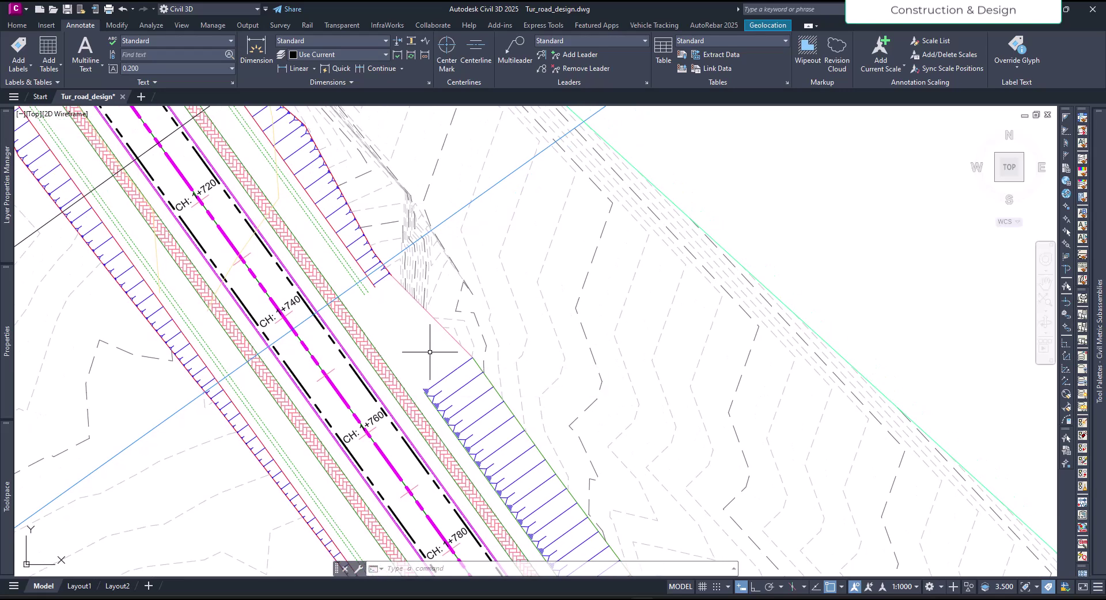
pyautogui.moveTo(404, 345)
# Add a manual corridor section at station 1+751.31m and rebuild the corridor.
pyautogui.click(442, 379)
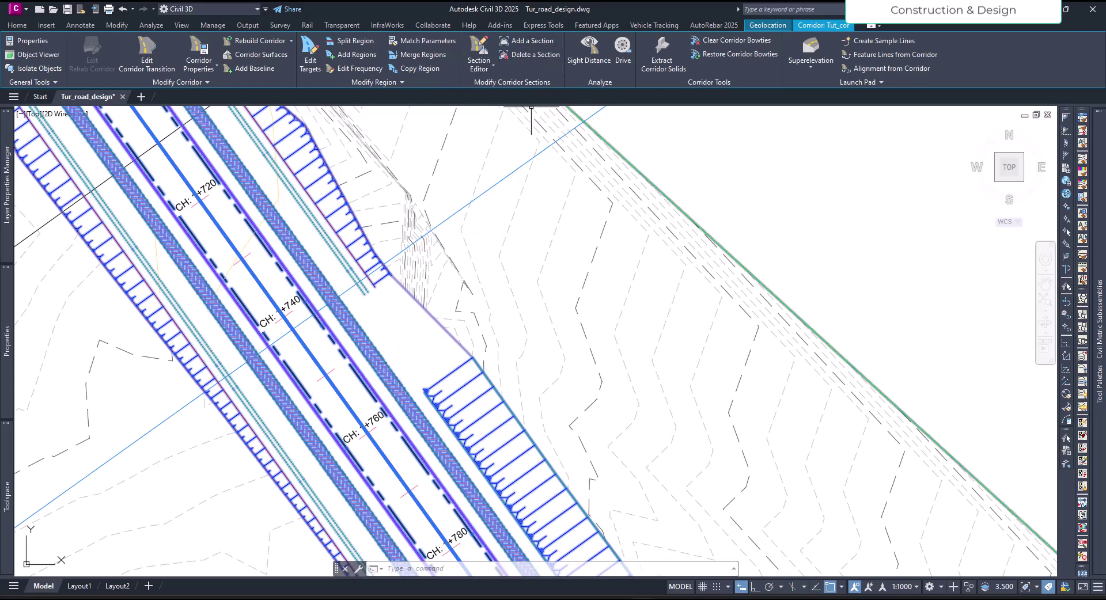
pyautogui.click(520, 43)
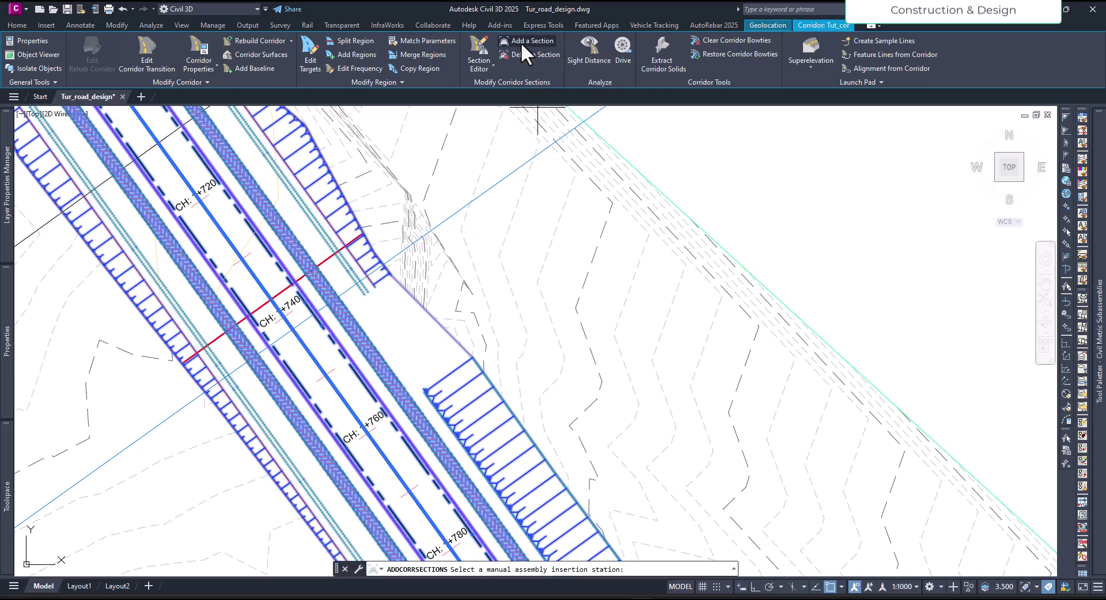
pyautogui.click(420, 317)
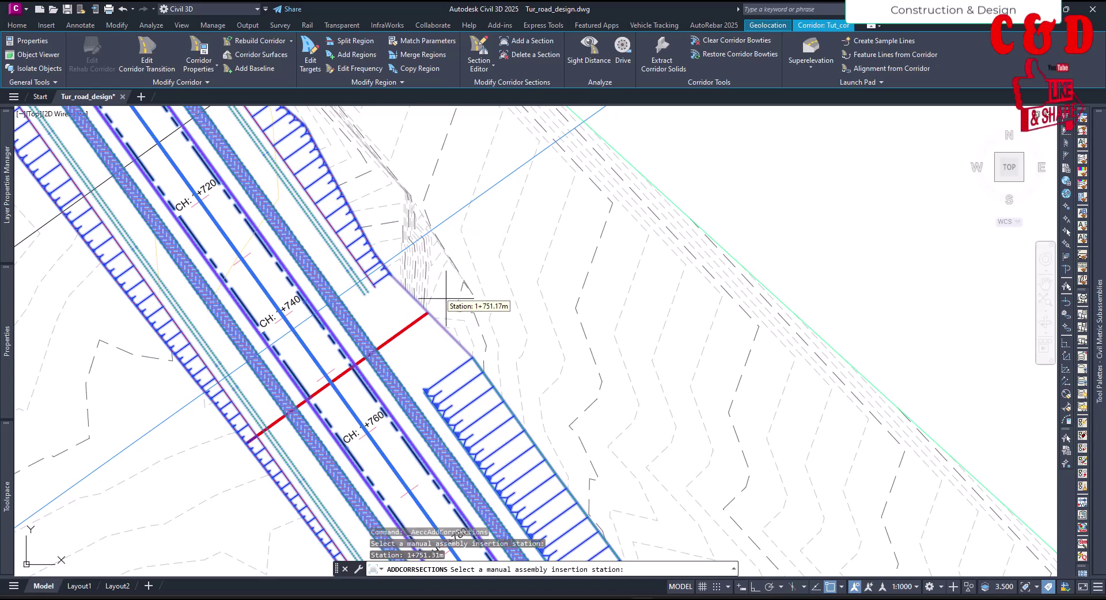
pyautogui.press('Return')
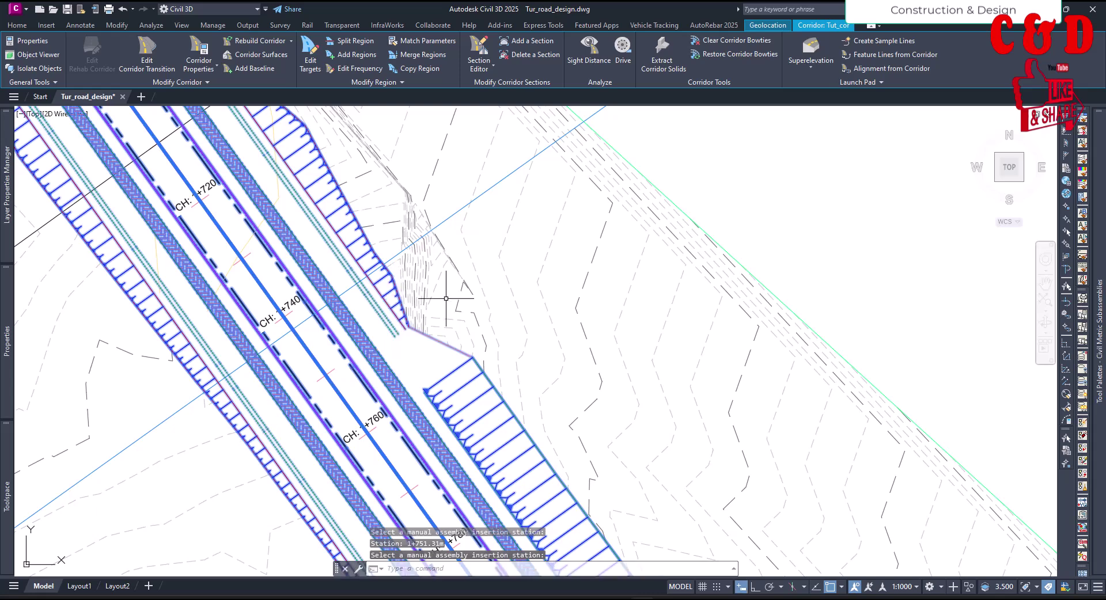
# Zoom and recentre on the corridor near CH 1+740 to check the new section.
pyautogui.moveTo(446, 298)
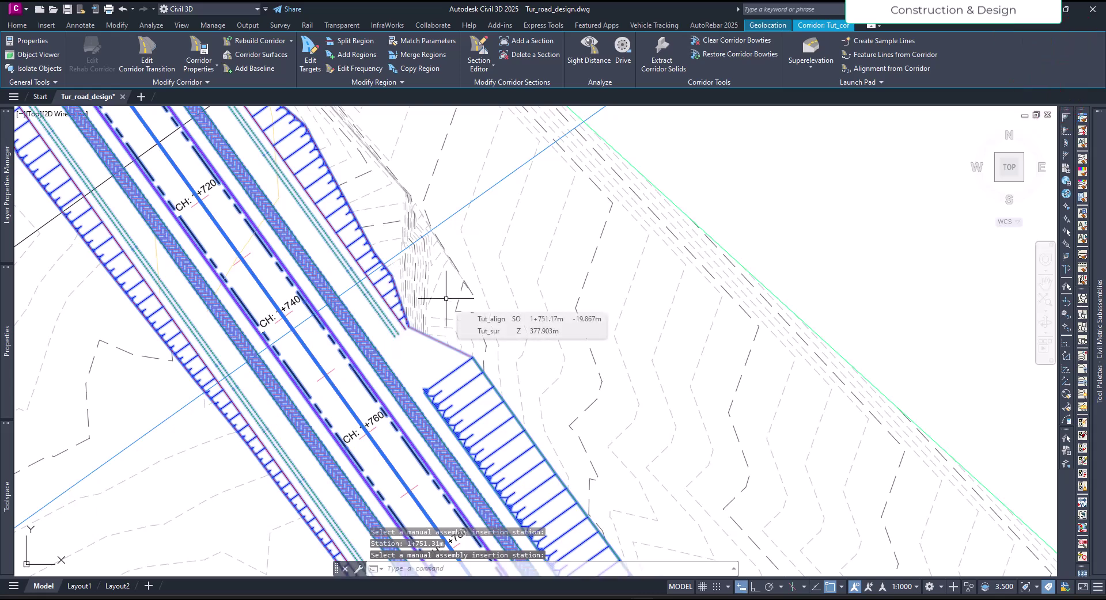
pyautogui.scroll(5, 445, 299)
pyautogui.scroll(-3, 445, 377)
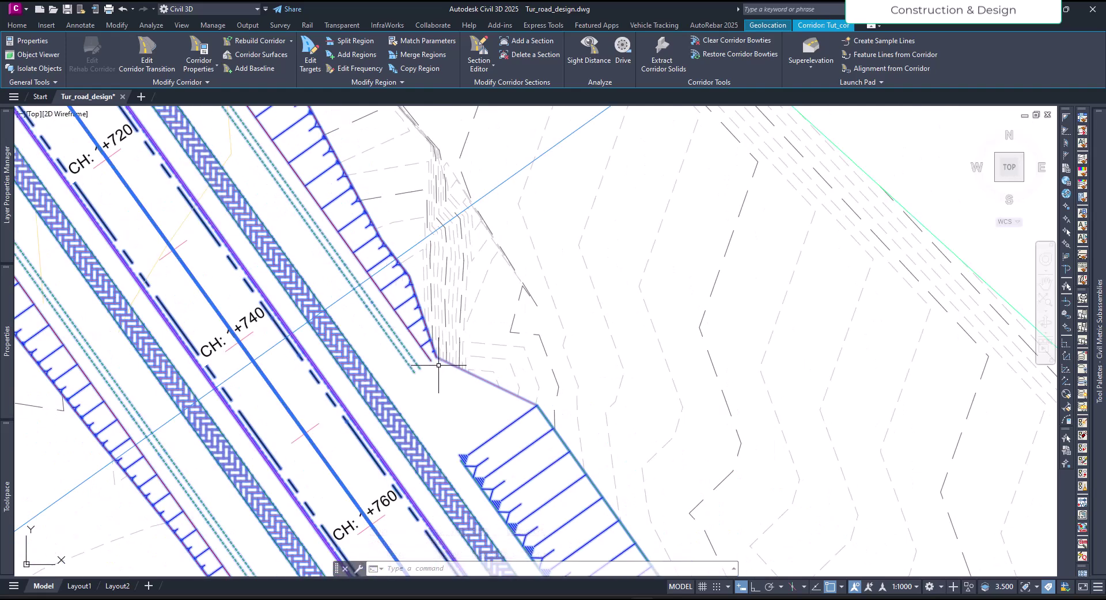
pyautogui.scroll(-2, 432, 358)
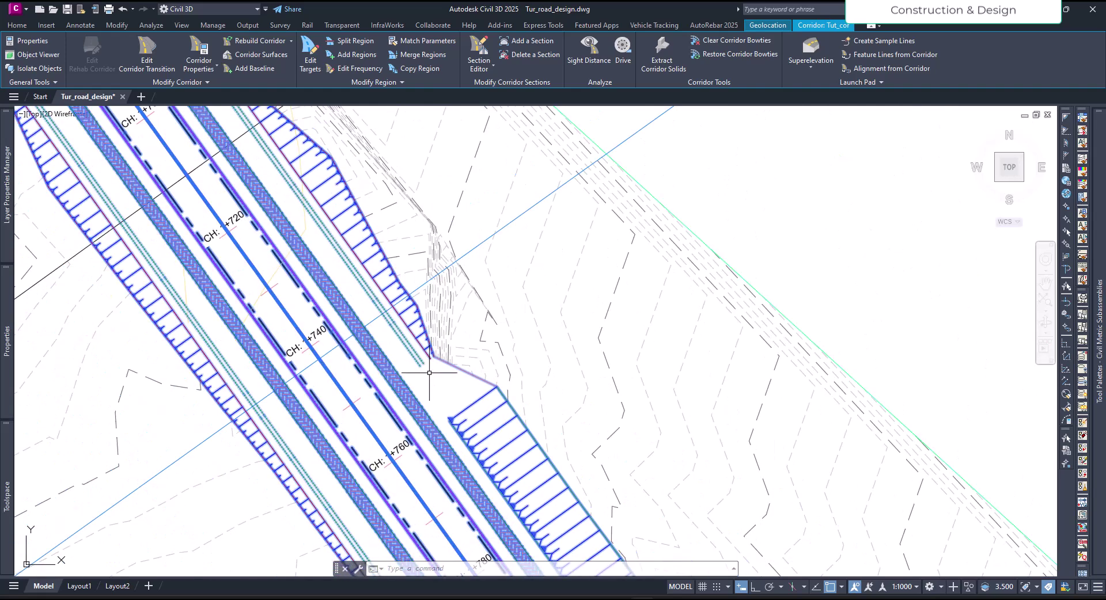
pyautogui.moveTo(428, 373); pyautogui.dragTo(400, 332, button='middle')
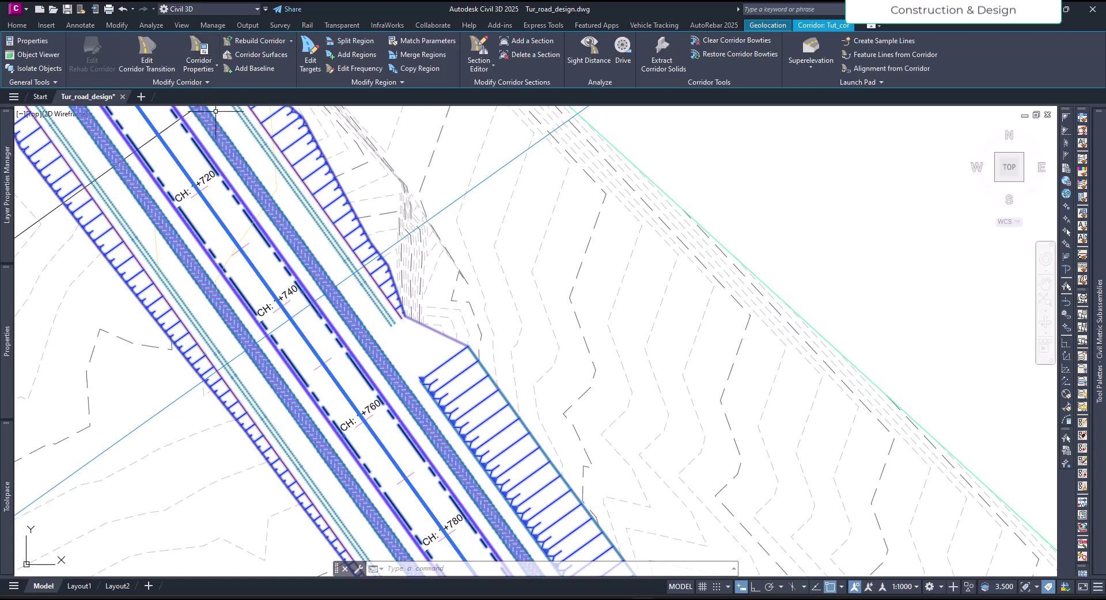
# Review the five Basic Assembly regions' start/end stations and 20.000m frequency in the Parameters tab.
pyautogui.click(210, 57)
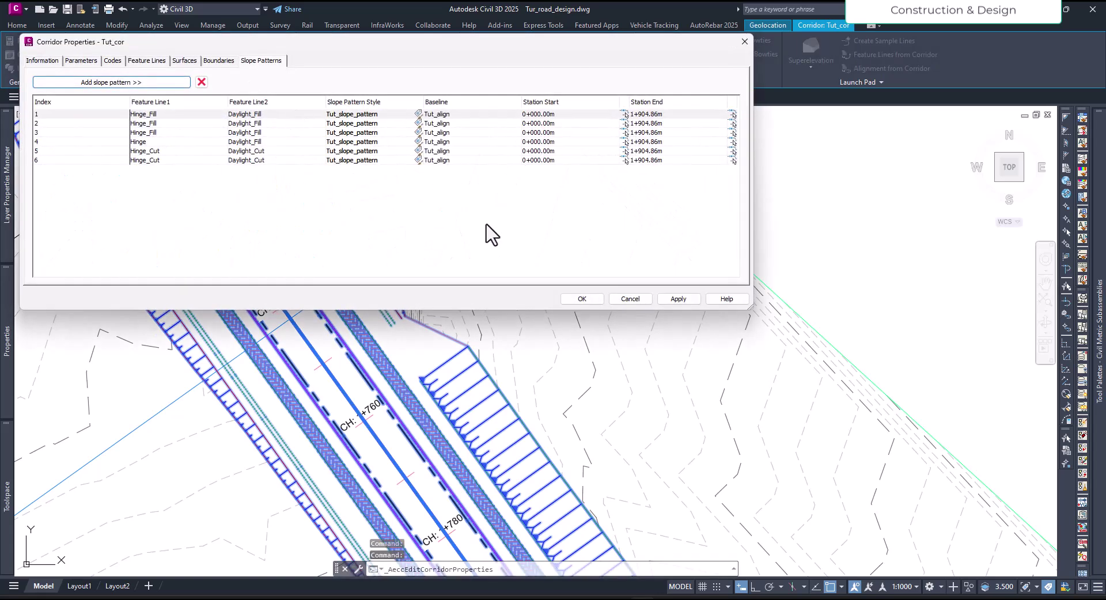
pyautogui.click(81, 61)
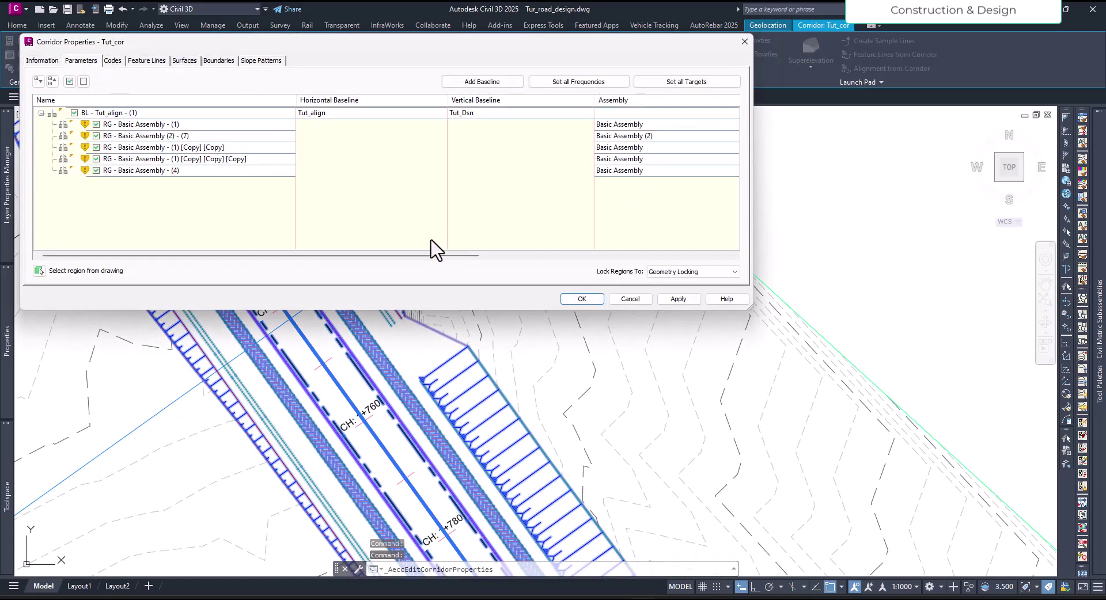
pyautogui.moveTo(438, 255); pyautogui.dragTo(720, 272)
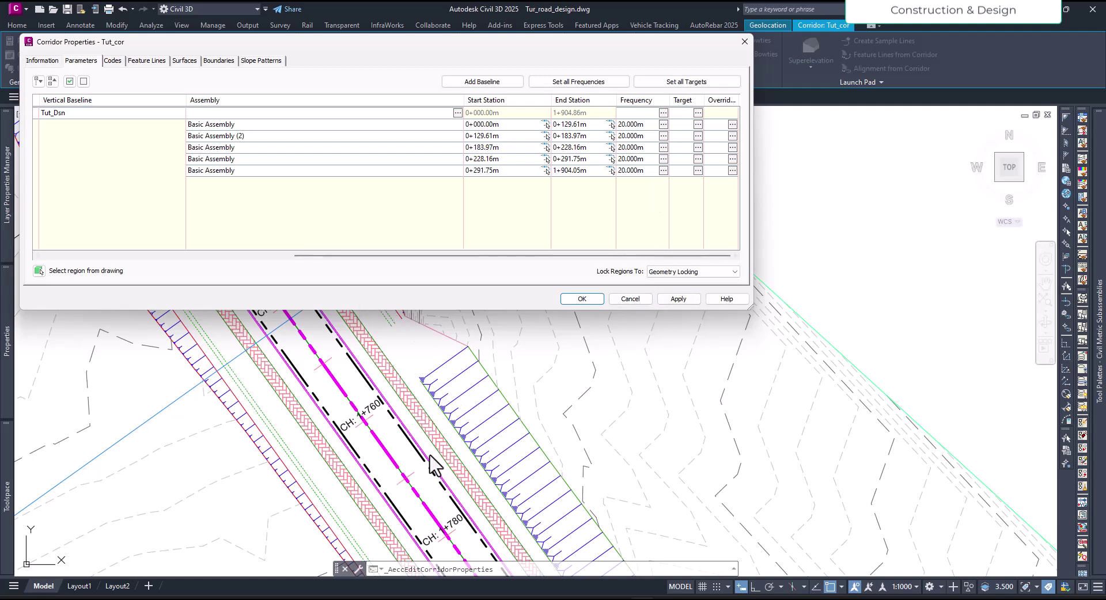
# Accept Corridor Properties and zoom on the rebuilt slope near CH 1+750.
pyautogui.click(583, 300)
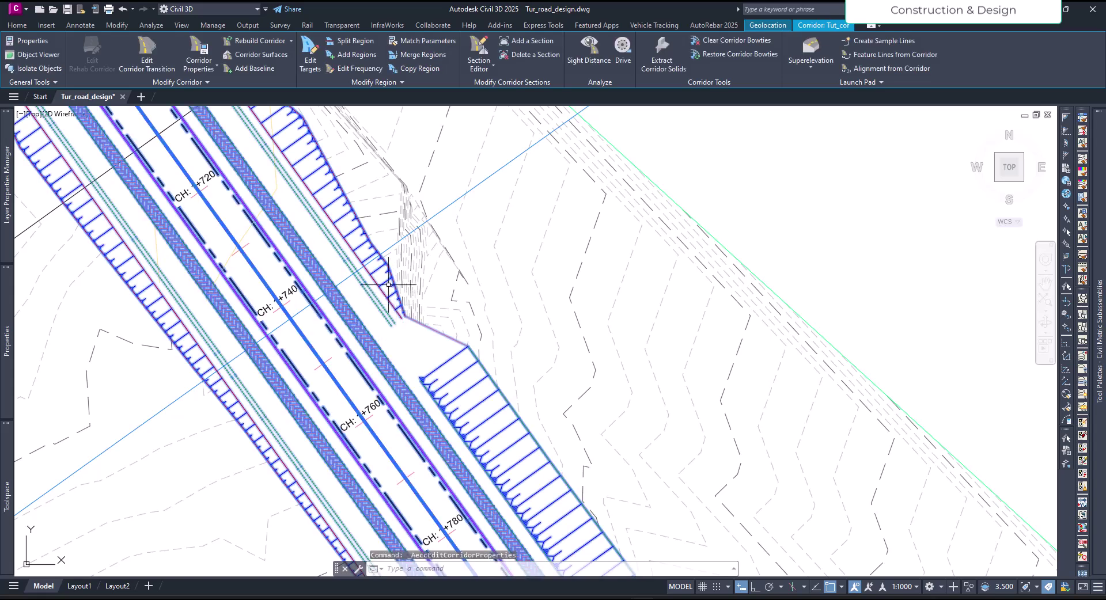
pyautogui.scroll(3, 403, 316)
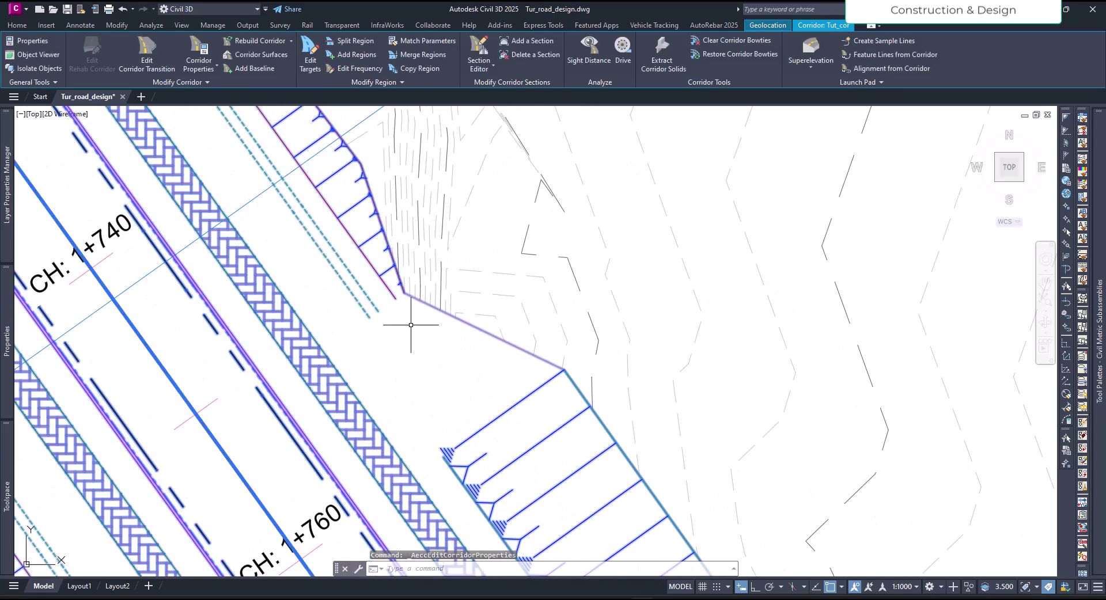
pyautogui.scroll(-4, 420, 317)
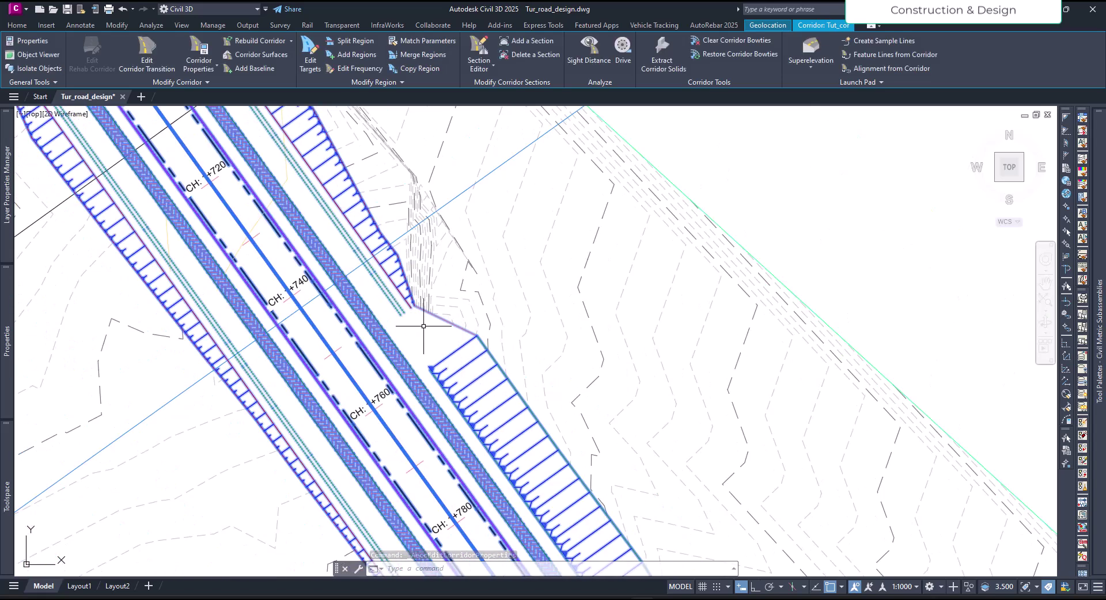
# Add a manual corridor section at station 1+752.94m and rebuild the corridor.
pyautogui.click(521, 44)
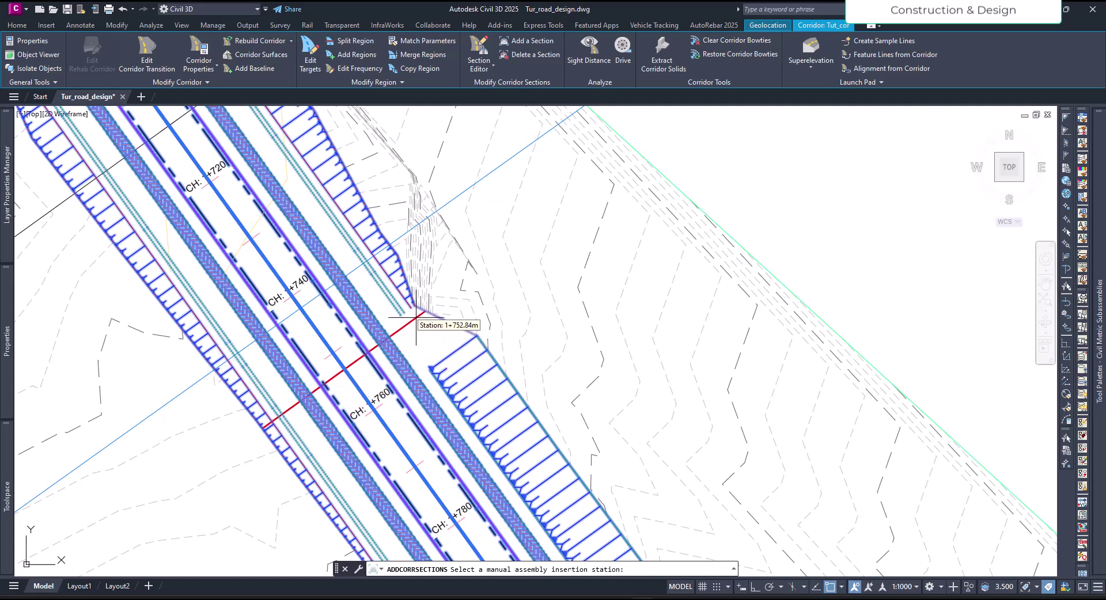
pyautogui.scroll(5, 416, 315)
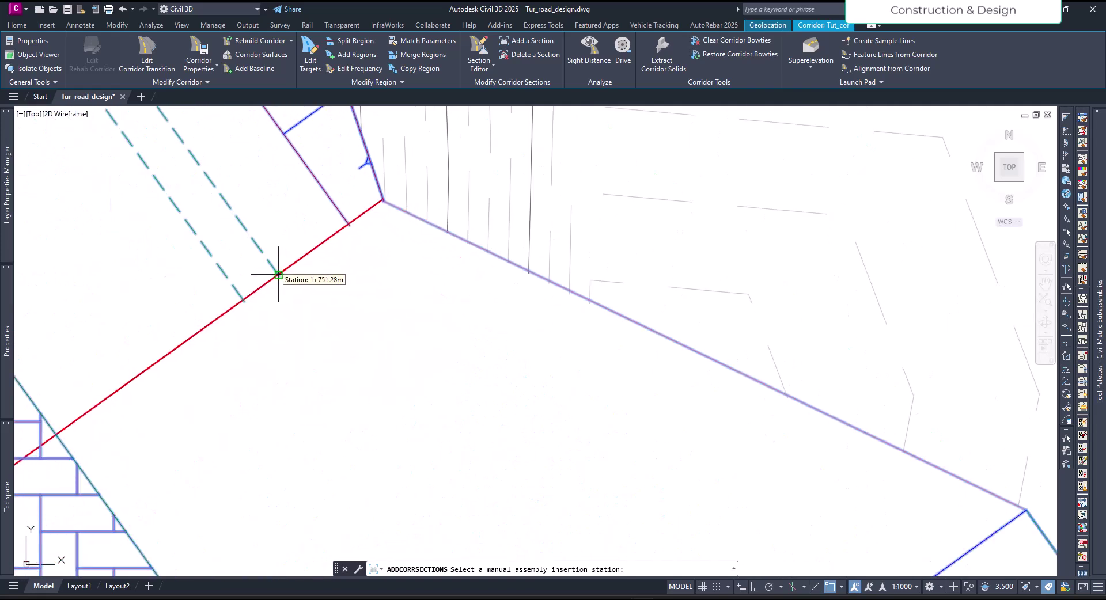
pyautogui.click(363, 363)
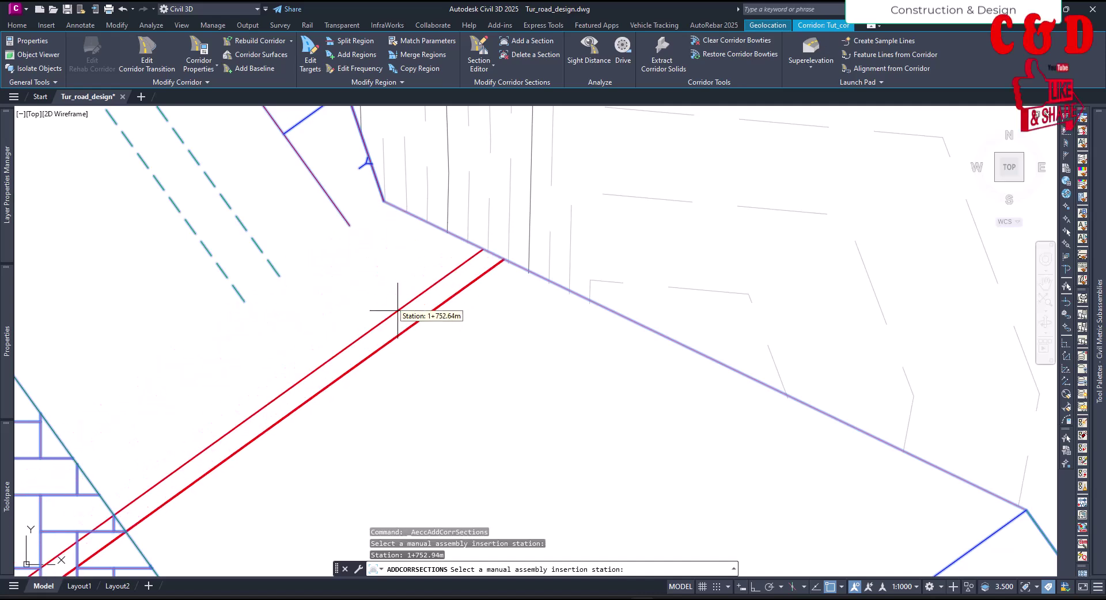
pyautogui.scroll(-2, 438, 339)
pyautogui.scroll(3, 469, 358)
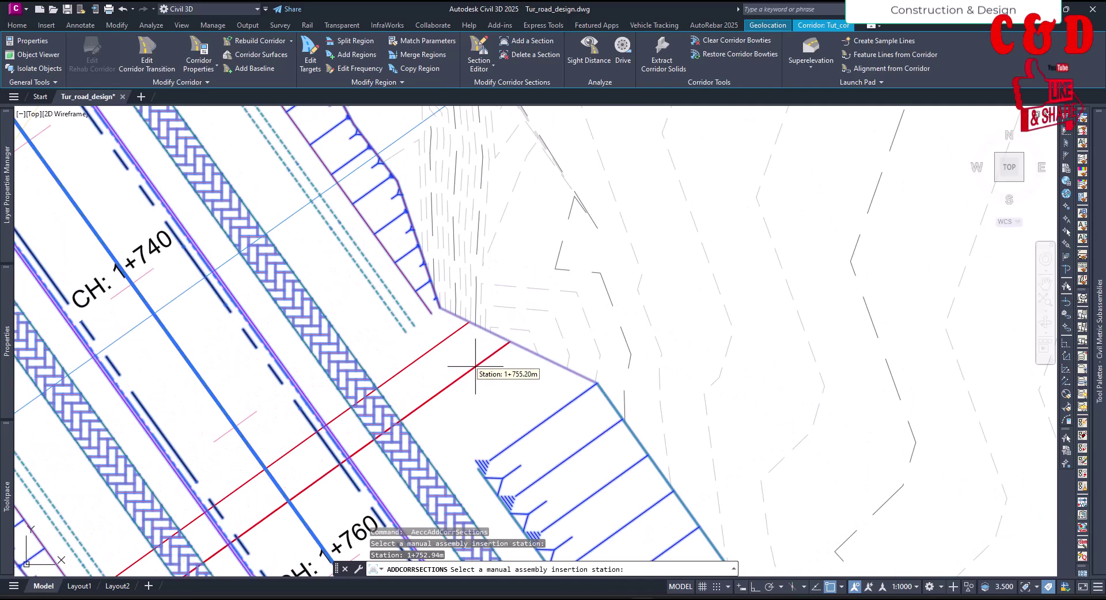
pyautogui.press('Return')
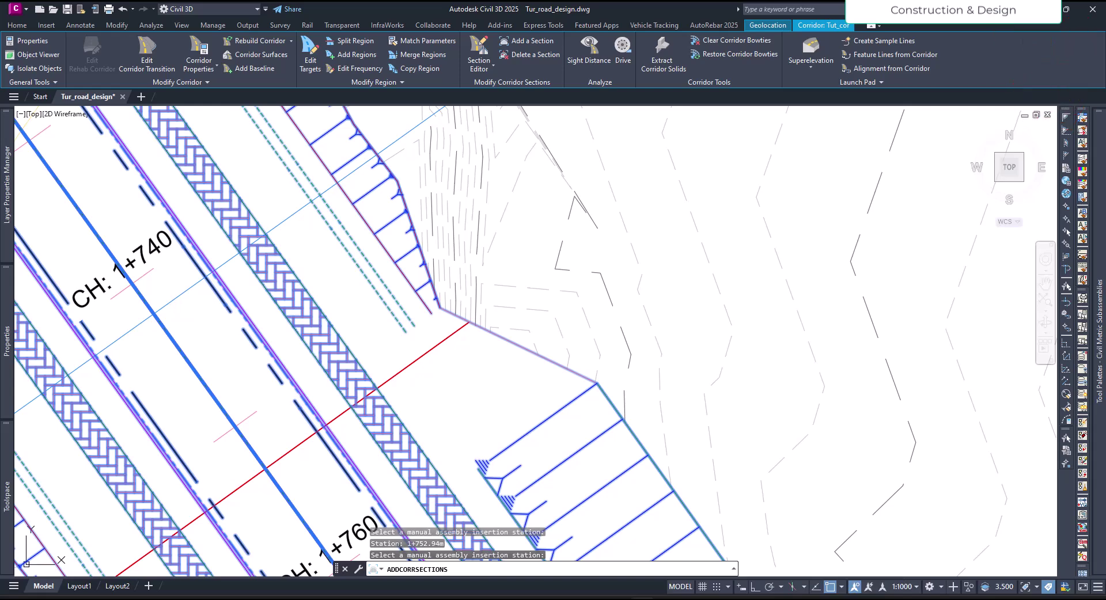
# Insert another manual section at station 1+752.40m on the daylight corner.
pyautogui.scroll(-5, 483, 353)
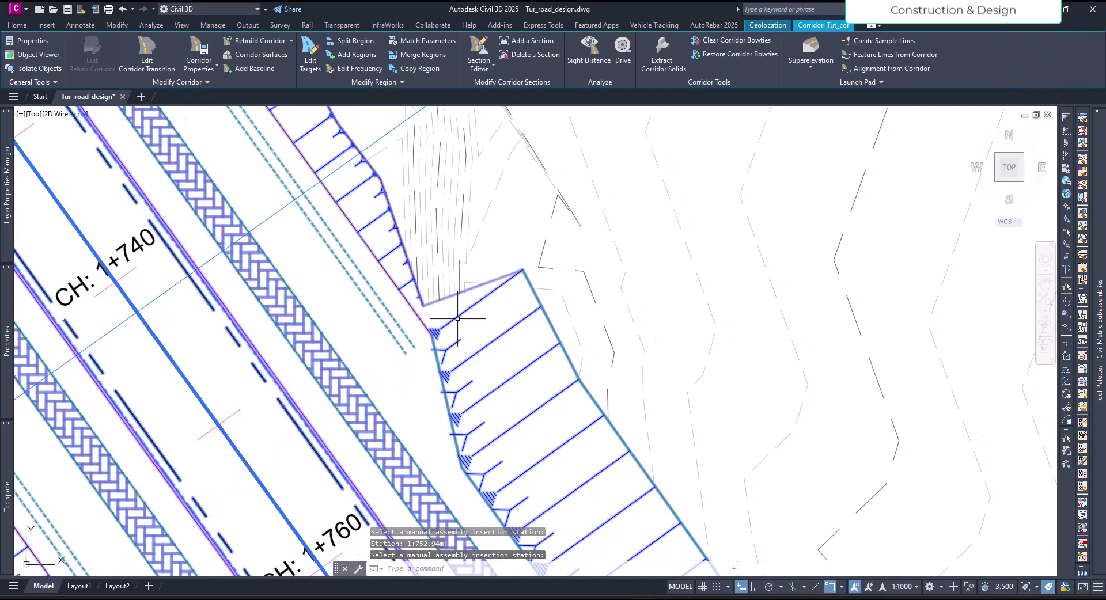
pyautogui.scroll(5, 452, 334)
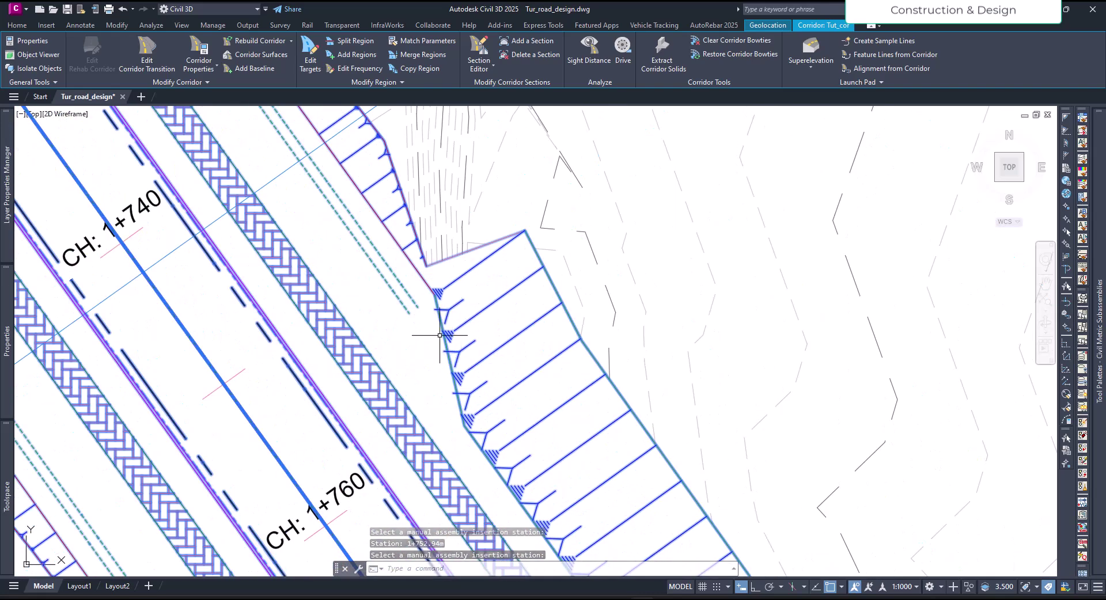
pyautogui.moveTo(432, 345); pyautogui.dragTo(499, 405, button='middle')
pyautogui.scroll(-5, 499, 405)
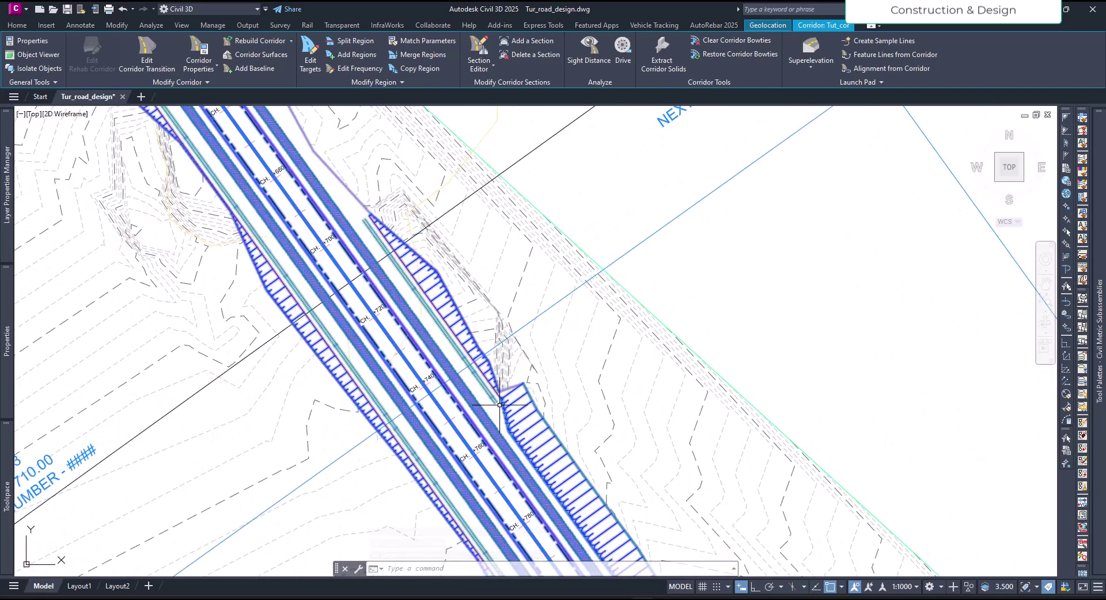
pyautogui.scroll(5, 499, 405)
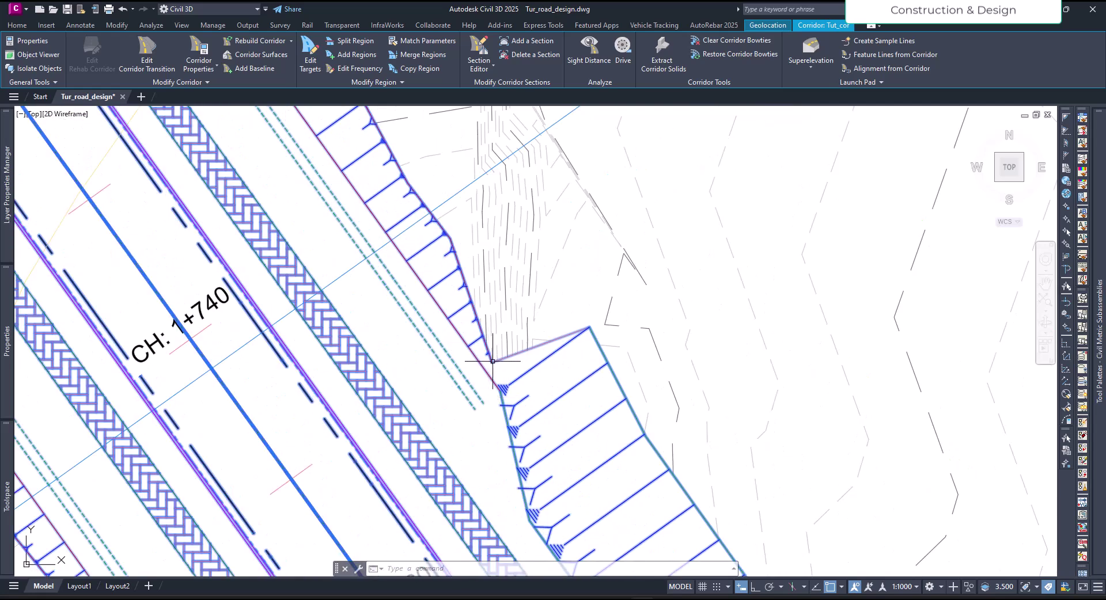
pyautogui.click(529, 42)
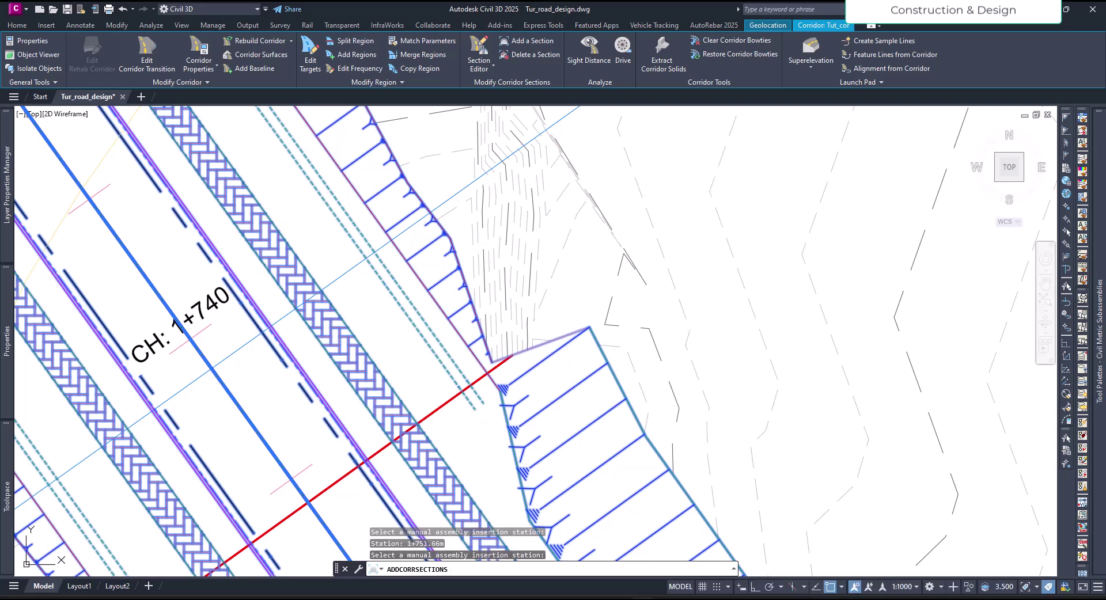
pyautogui.press('Return')
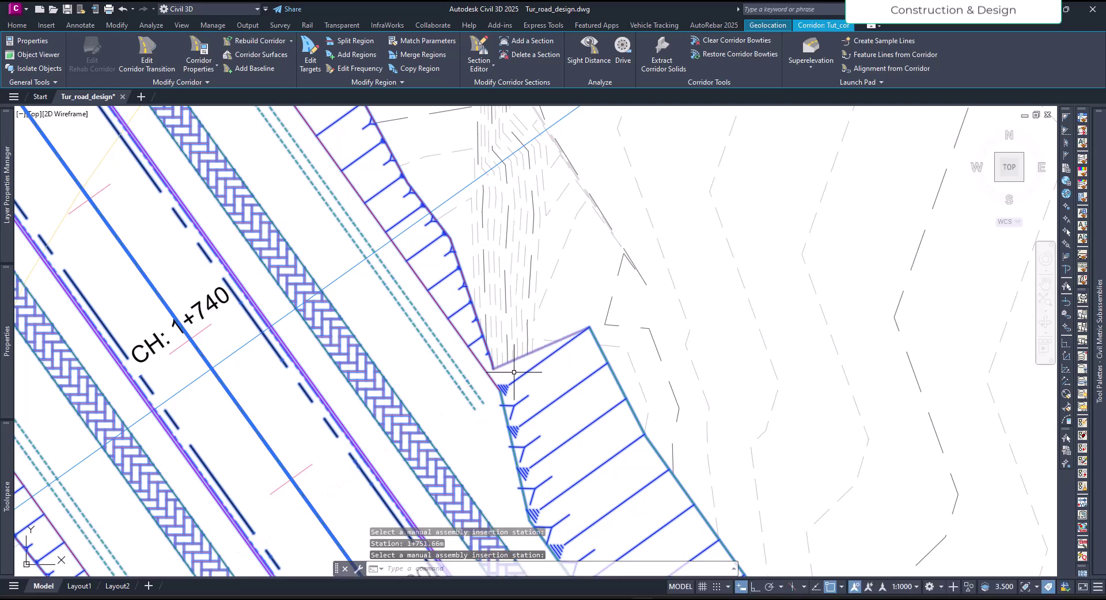
pyautogui.scroll(2, 508, 374)
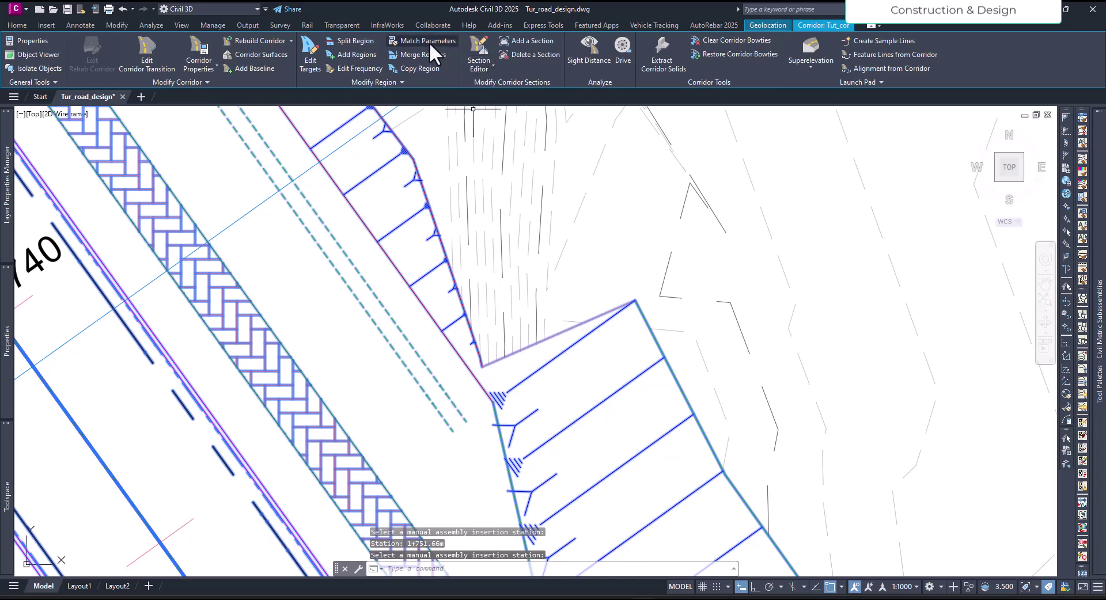
pyautogui.click(524, 40)
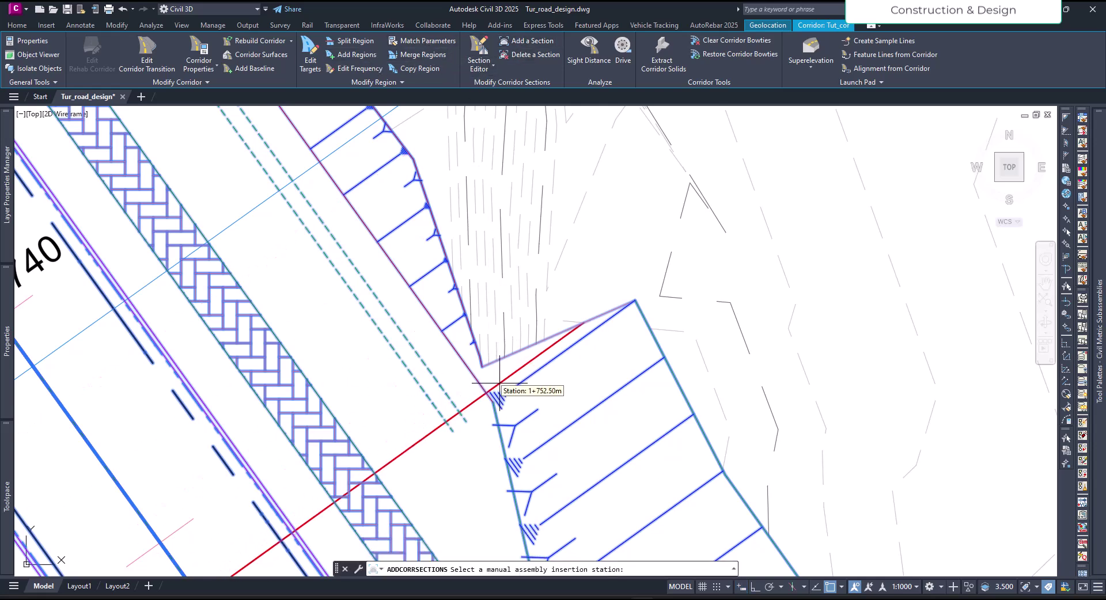
pyautogui.click(498, 384)
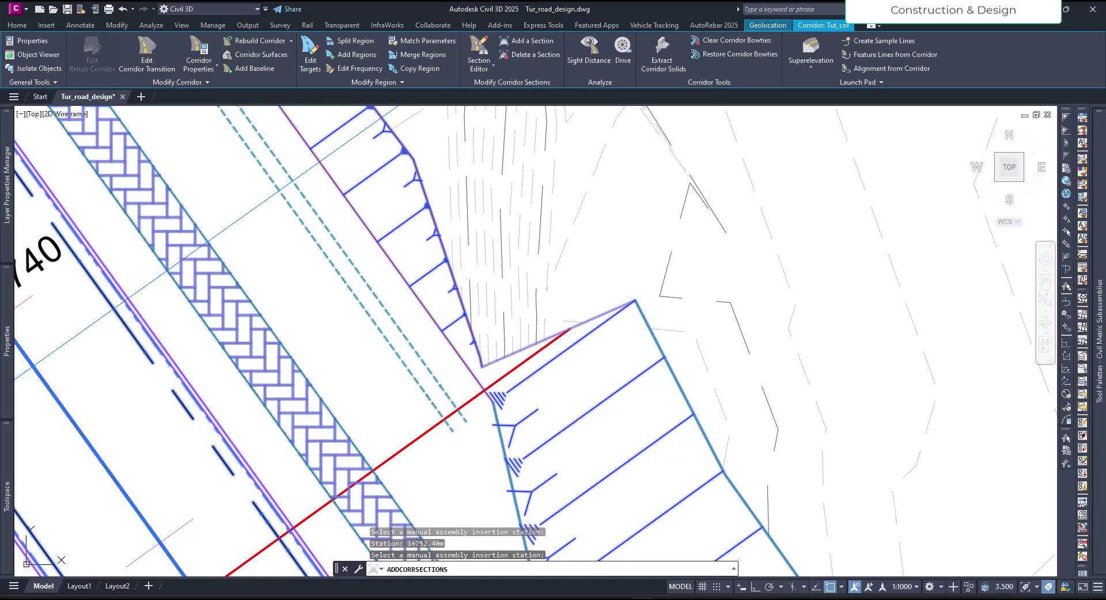
# End ADDCORRSECTIONS and zoom in where the cut and fill daylight lines meet.
pyautogui.press('Escape')
pyautogui.press('Escape')
pyautogui.scroll(3, 510, 423)
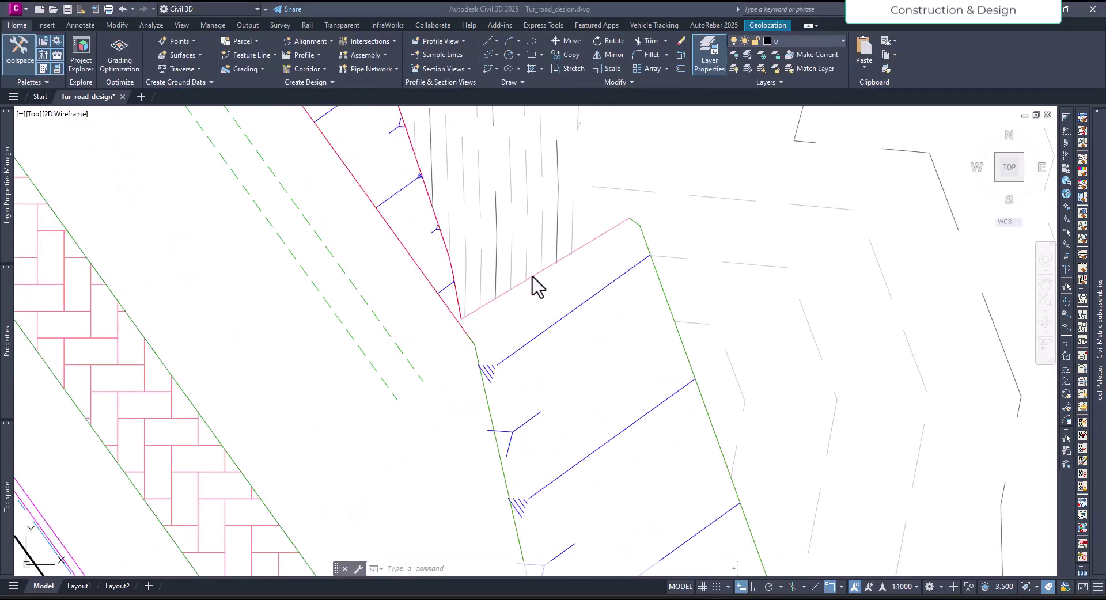
pyautogui.click(456, 347)
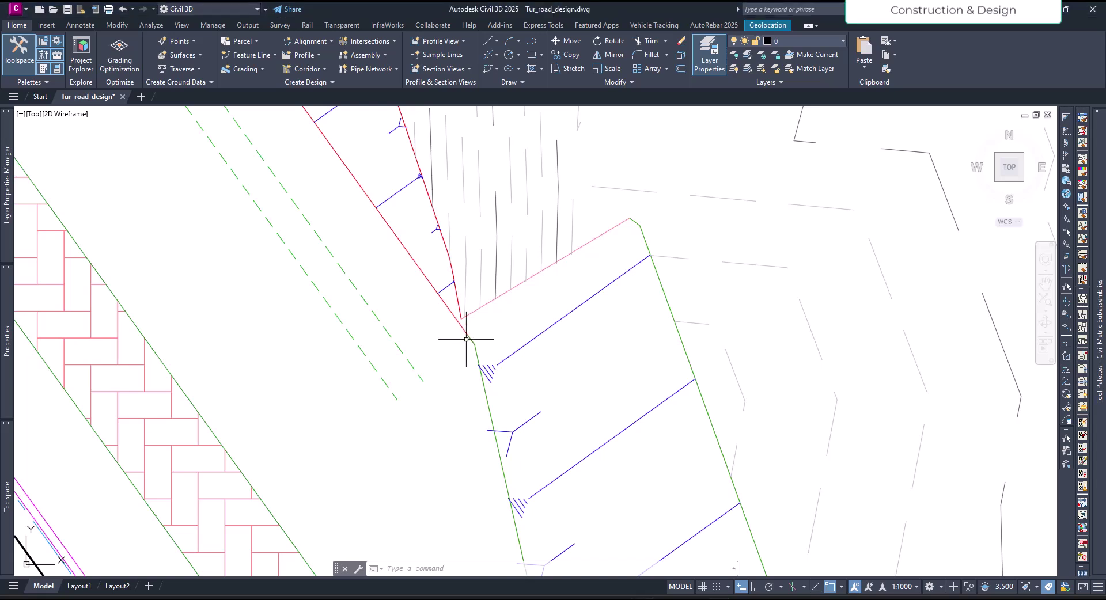
pyautogui.scroll(4, 466, 339)
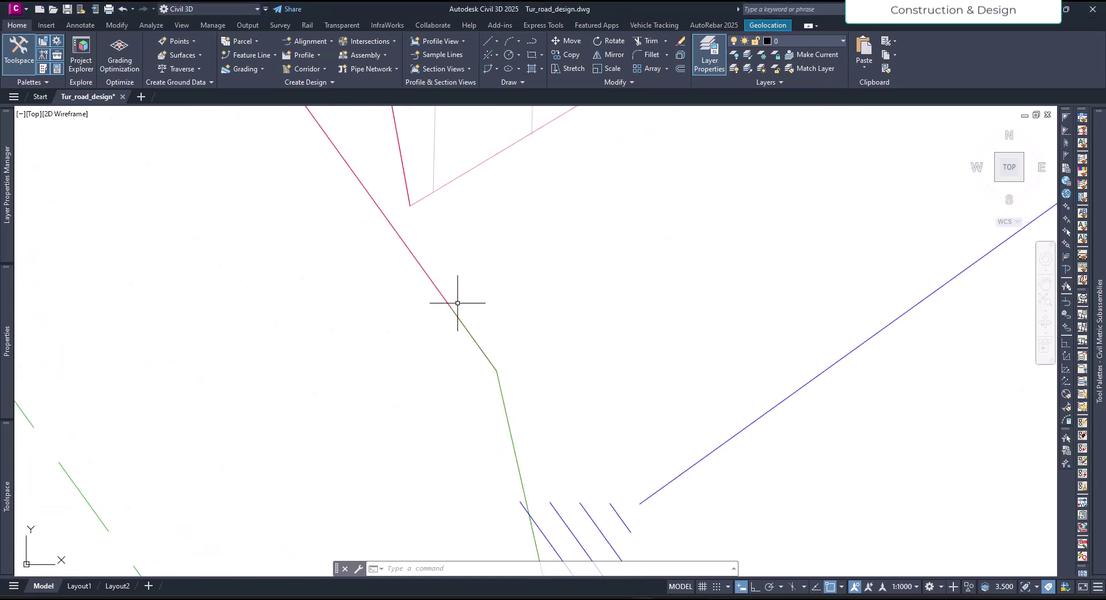
pyautogui.scroll(4, 450, 305)
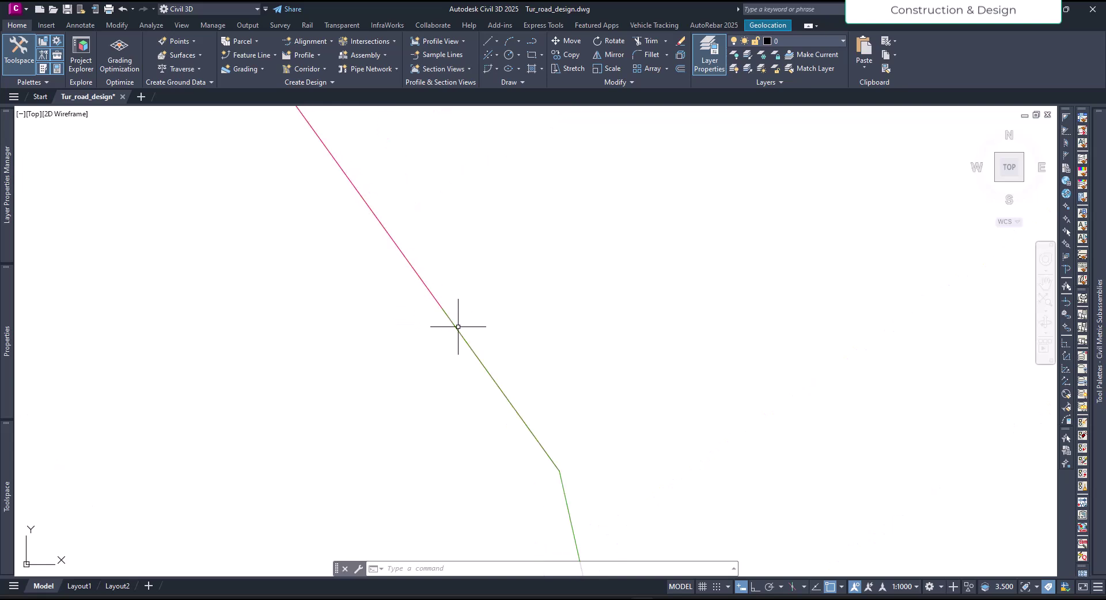
pyautogui.scroll(-4, 447, 325)
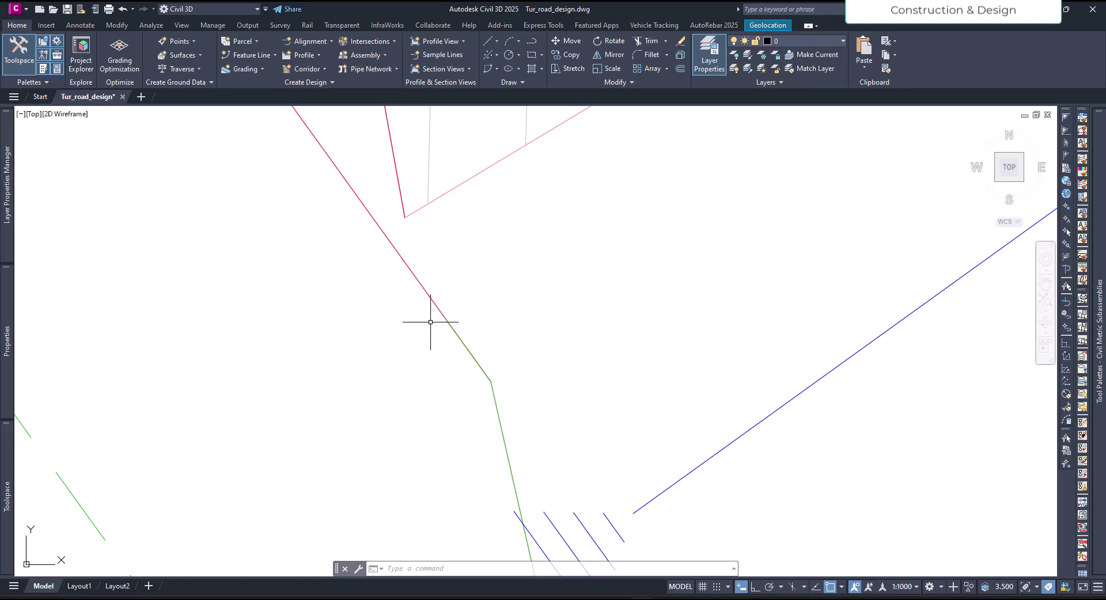
# Add manual sections at station 1+752.71m right at the cut/fill transition and rebuild the corridor.
pyautogui.click(449, 317)
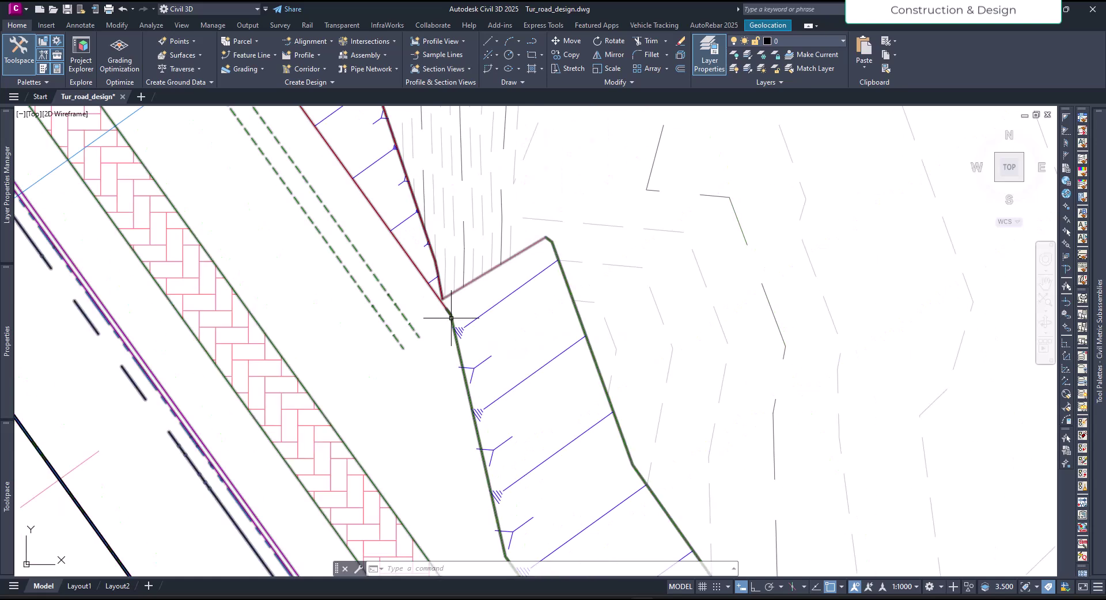
pyautogui.click(524, 45)
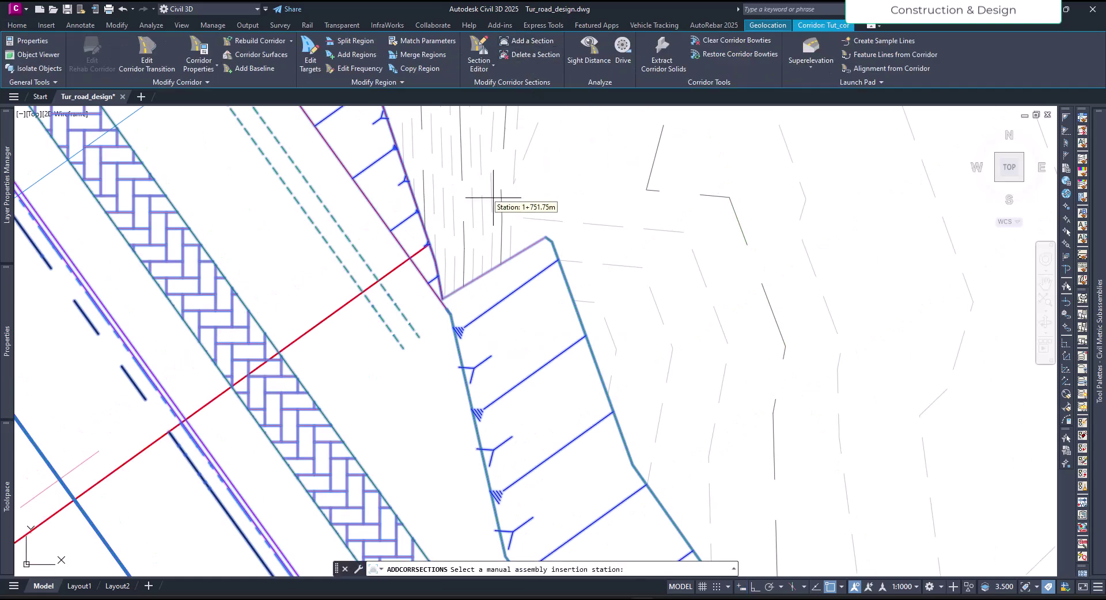
pyautogui.scroll(5, 452, 316)
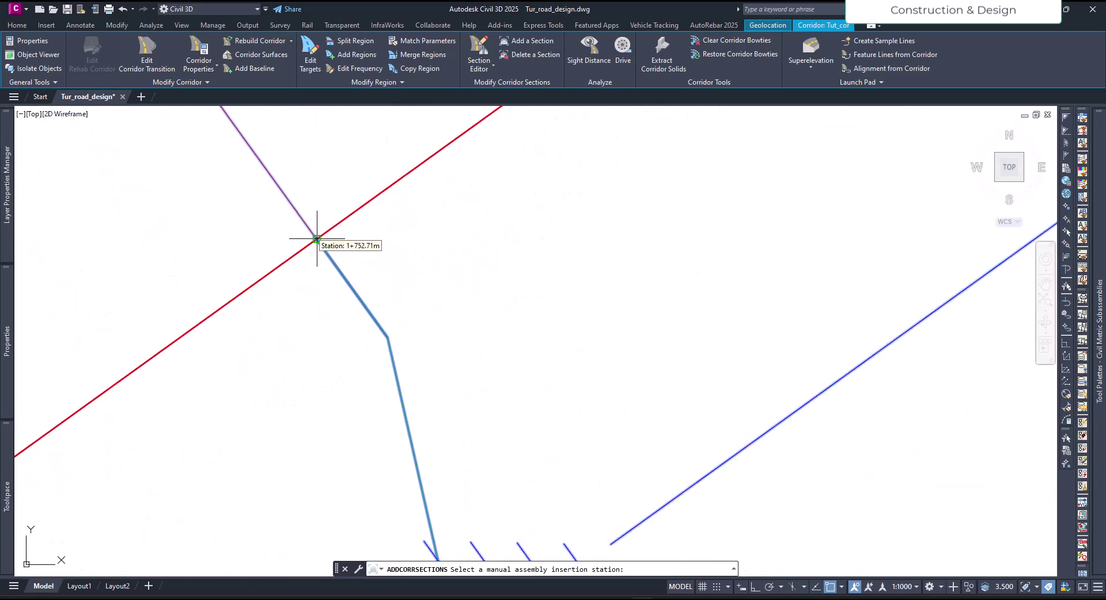
pyautogui.scroll(5, 305, 248)
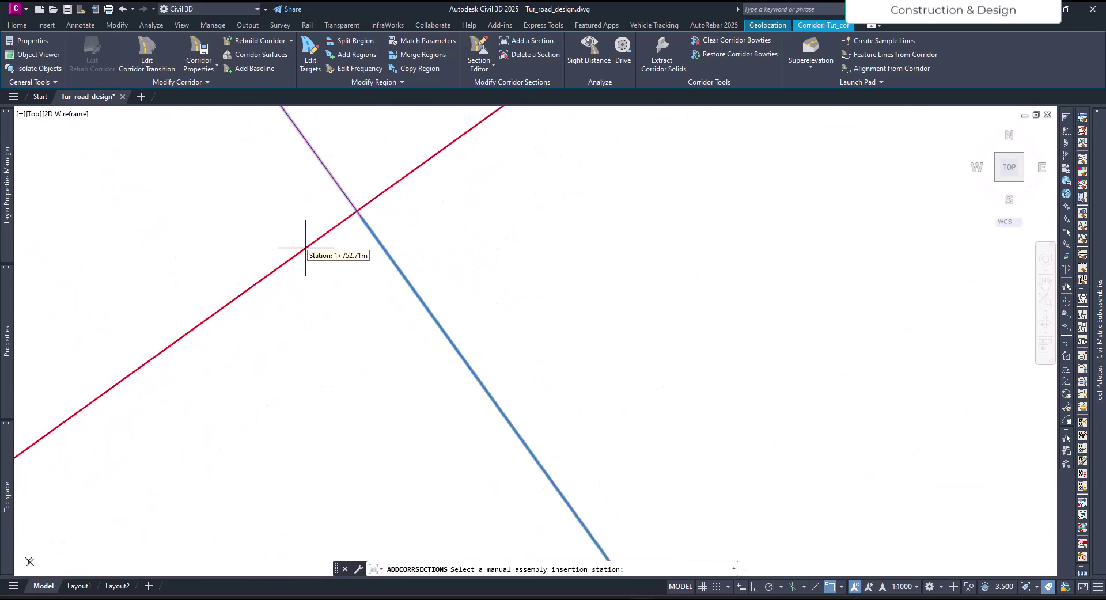
pyautogui.click(362, 225)
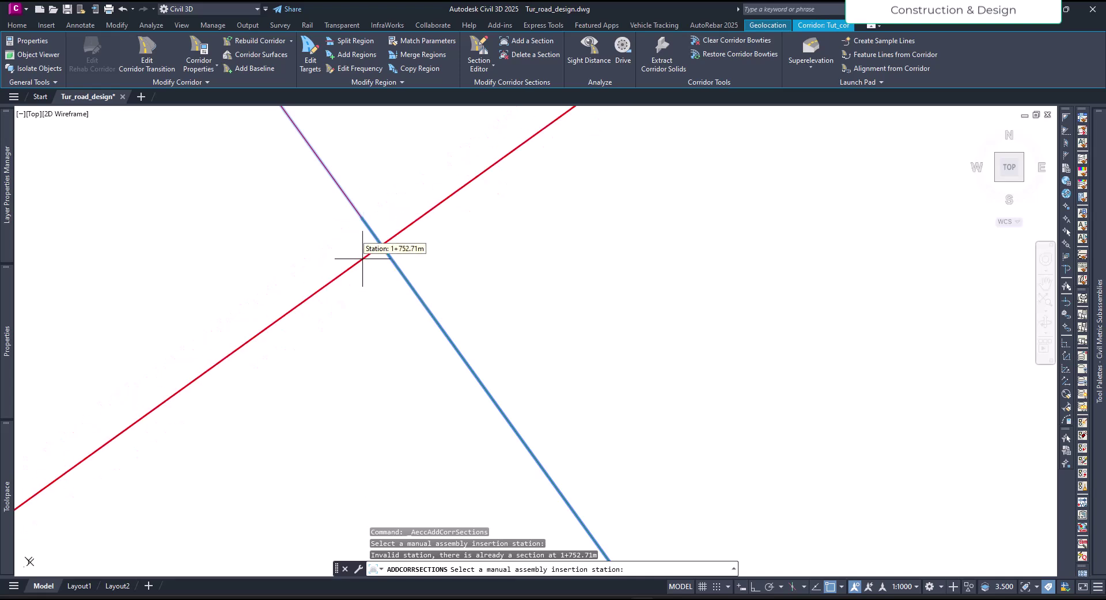
pyautogui.click(364, 210)
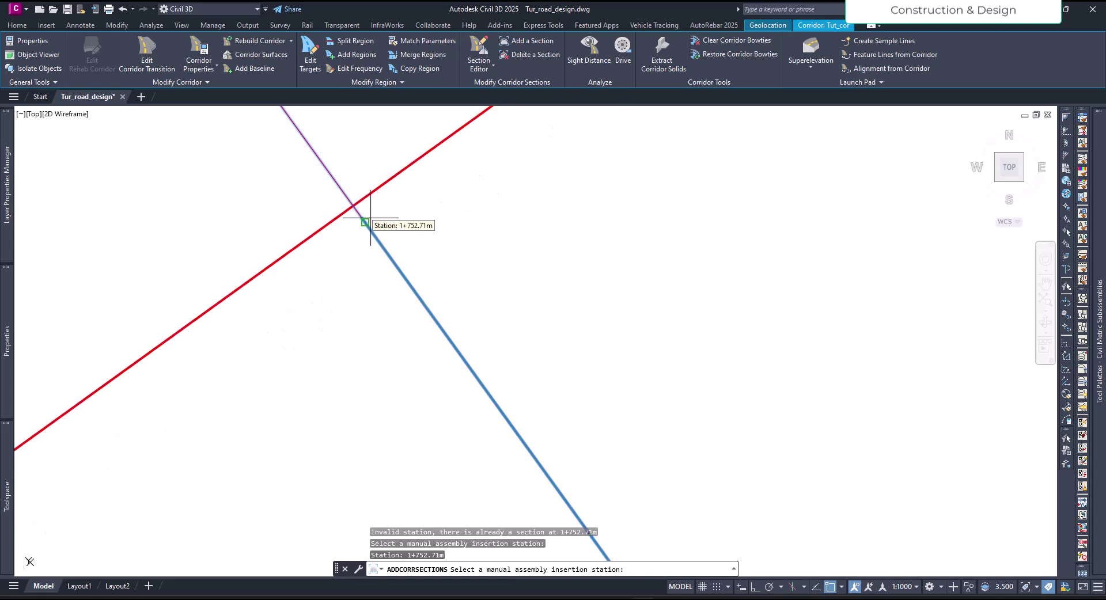
pyautogui.click(371, 224)
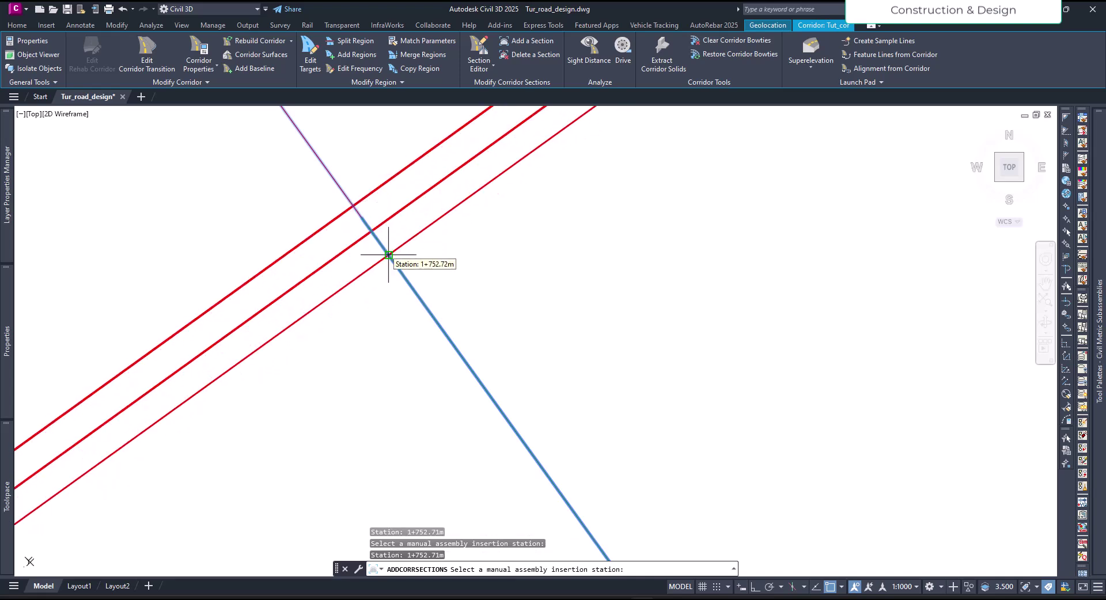
pyautogui.click(413, 244)
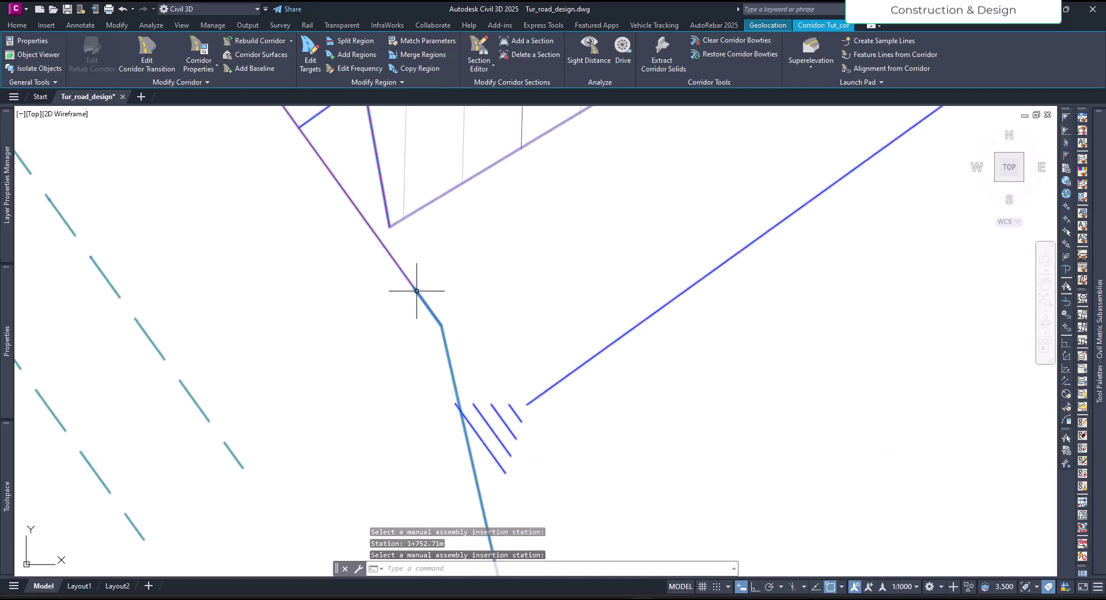
pyautogui.scroll(-3, 420, 308)
pyautogui.scroll(3, 420, 308)
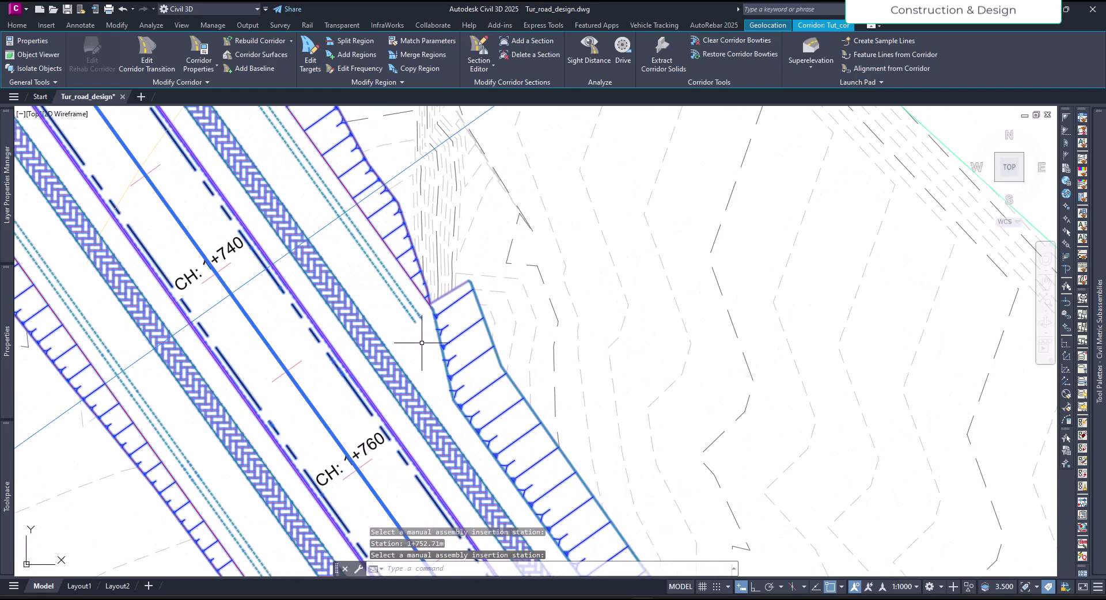
pyautogui.moveTo(427, 351)
pyautogui.mouseDown(button='middle')
pyautogui.moveTo(441, 385)
pyautogui.moveTo(518, 370)
pyautogui.mouseUp(button='middle')
pyautogui.scroll(2, 518, 371)
pyautogui.press('Escape')
pyautogui.scroll(-5, 415, 417)
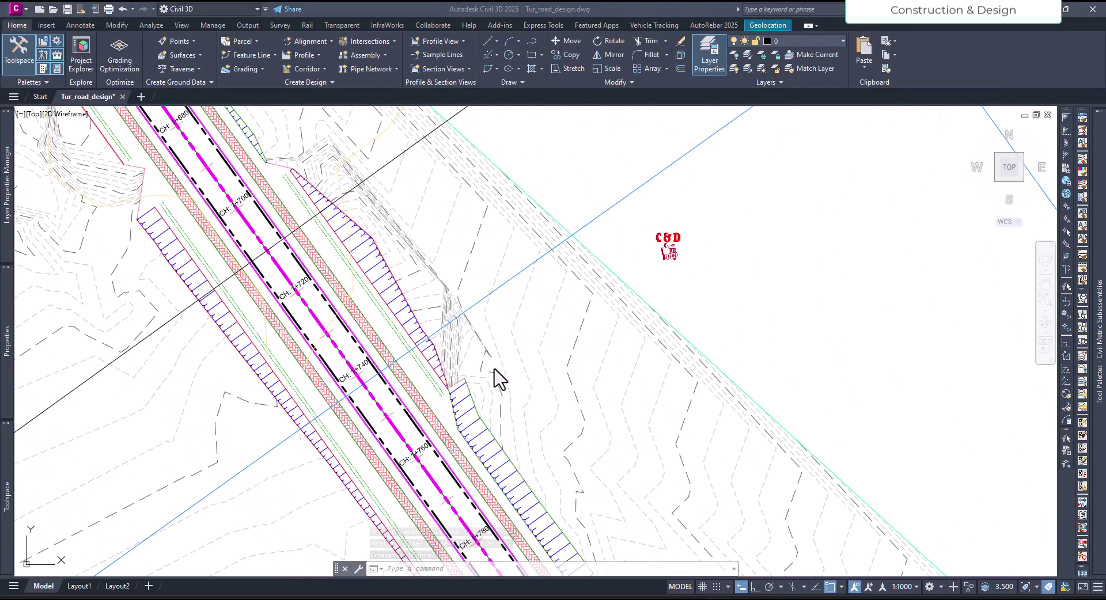
pyautogui.scroll(2, 452, 393)
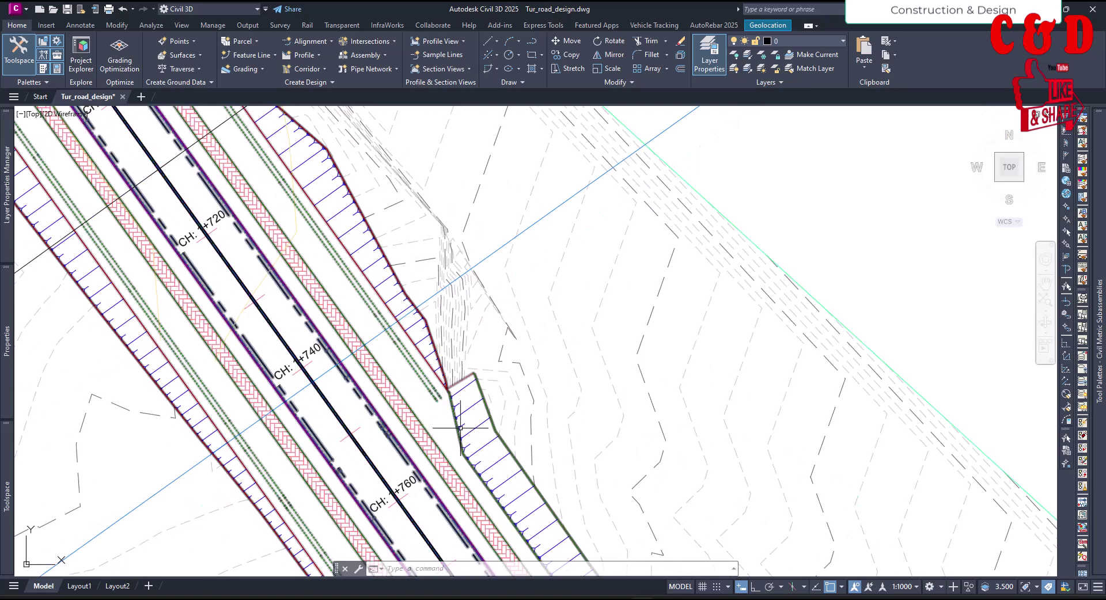
pyautogui.moveTo(460, 425); pyautogui.dragTo(473, 397, button='middle')
pyautogui.moveTo(448, 361)
pyautogui.mouseDown(button='middle')
pyautogui.moveTo(459, 378)
pyautogui.moveTo(426, 312)
pyautogui.mouseUp(button='middle')
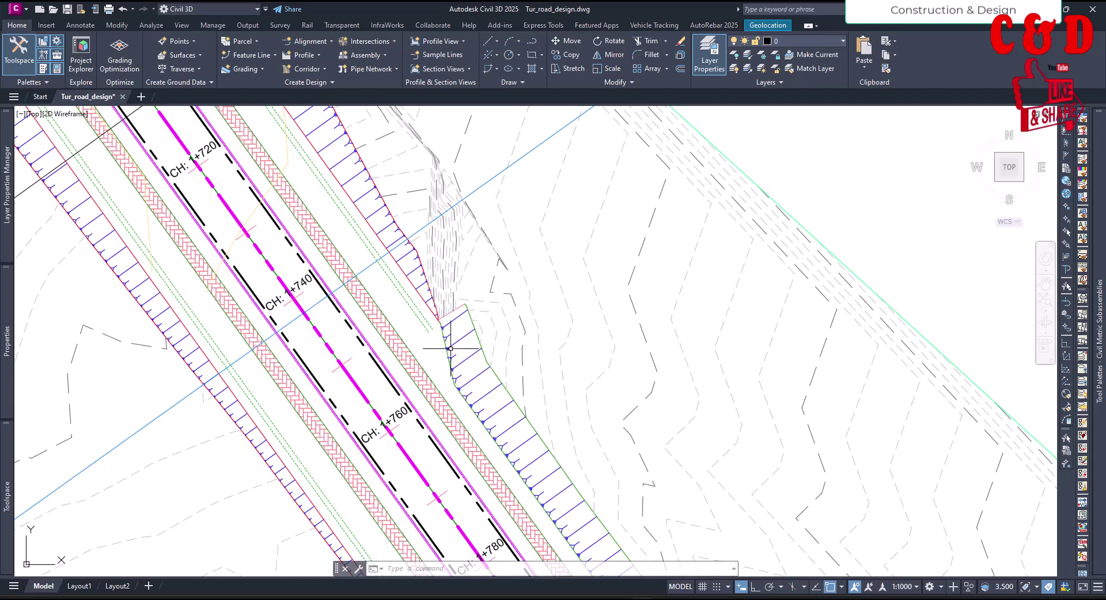
pyautogui.moveTo(455, 342)
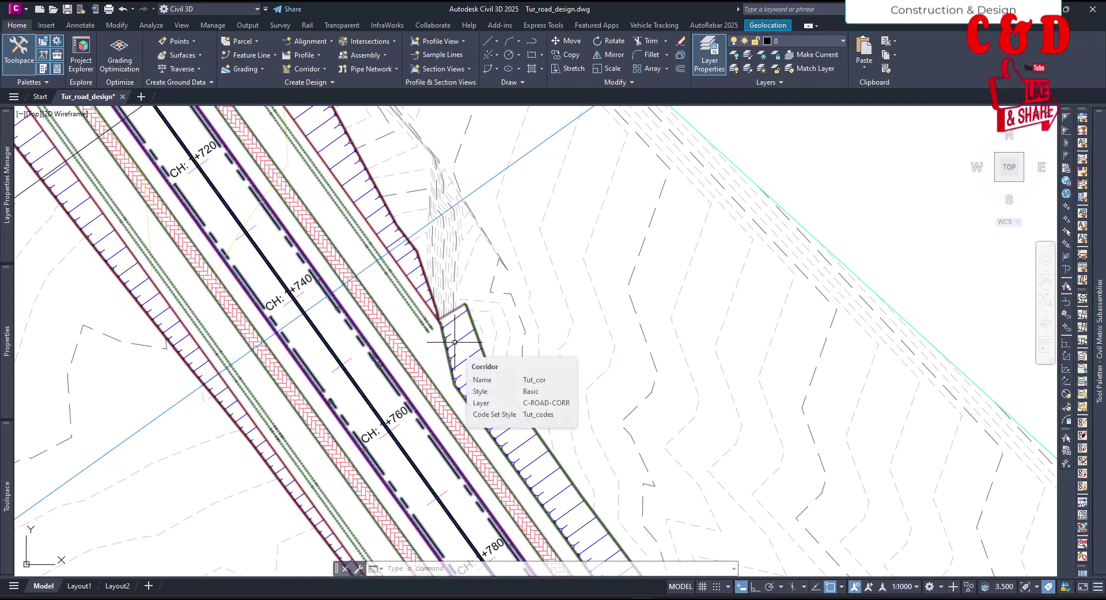